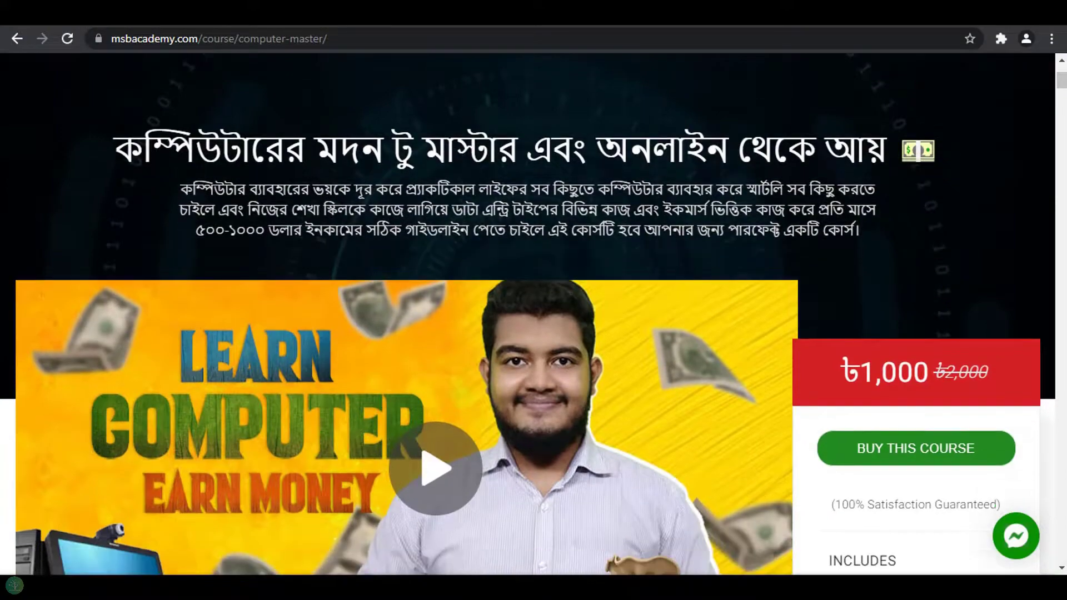
Read through the course description and topic list on the MSB Academy computer-master page.
scroll(534, 311, "down", 1)
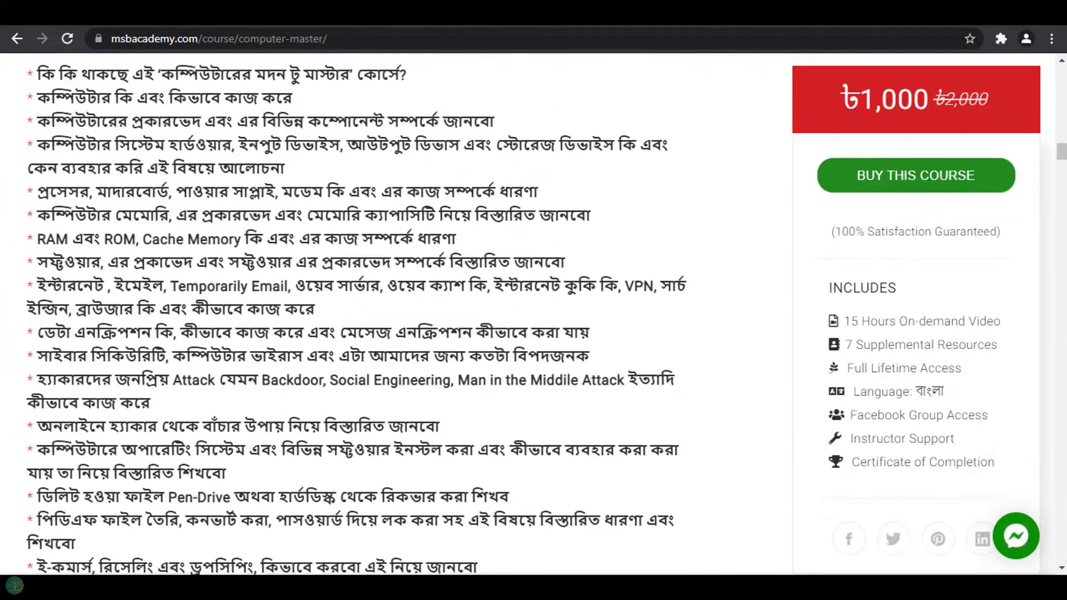
scroll(533, 311, "down", 6)
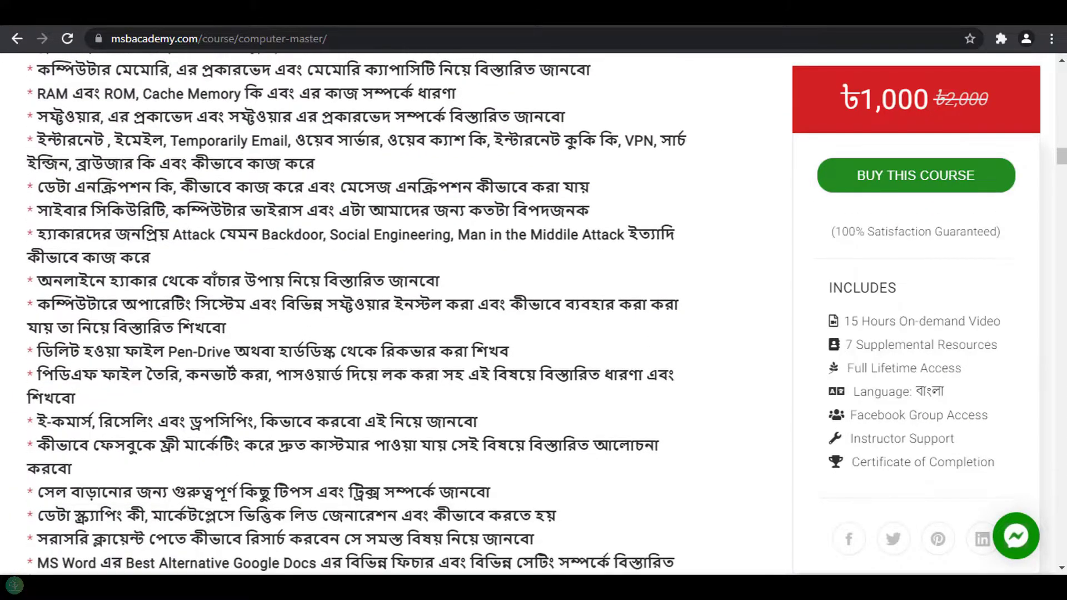
scroll(533, 311, "down", 15)
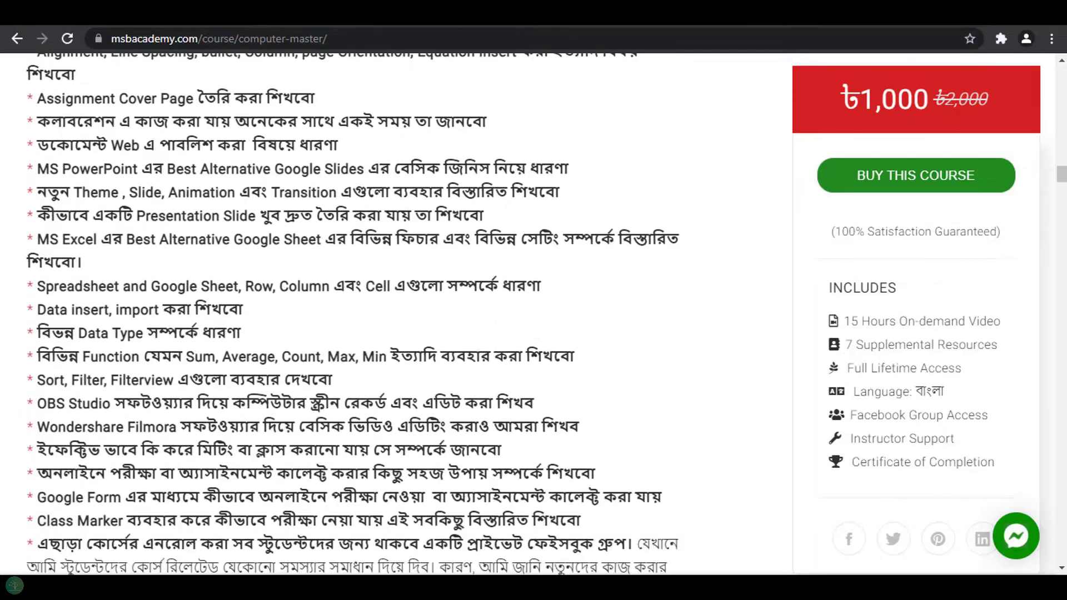
scroll(356, 289, "down", 8)
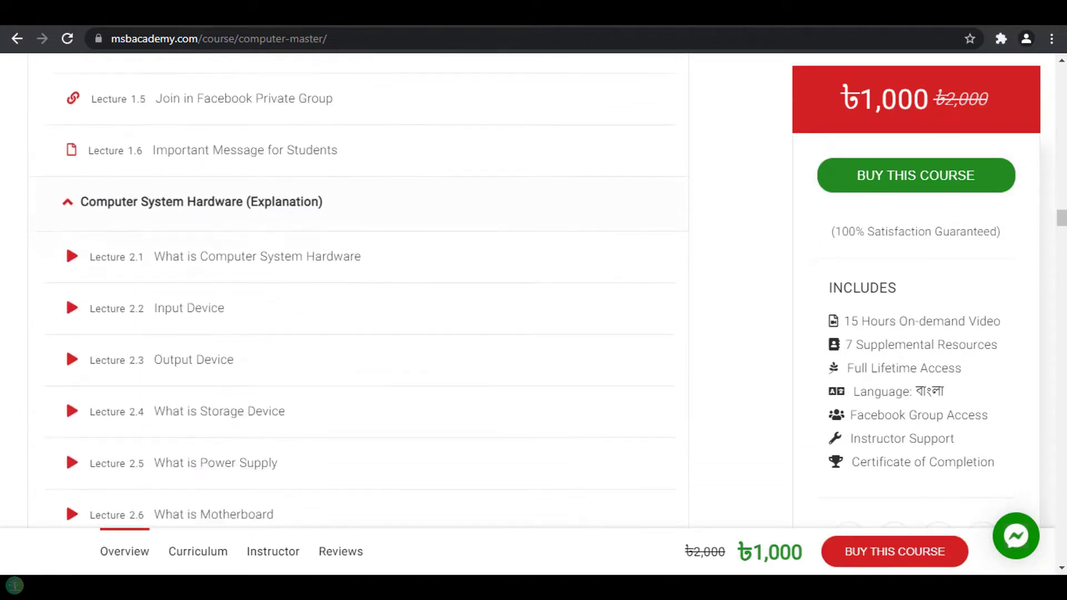
Look through the course curriculum, section by section, from the computer hardware lectures to the conclusion and bonus lectures.
scroll(356, 289, "down", 11)
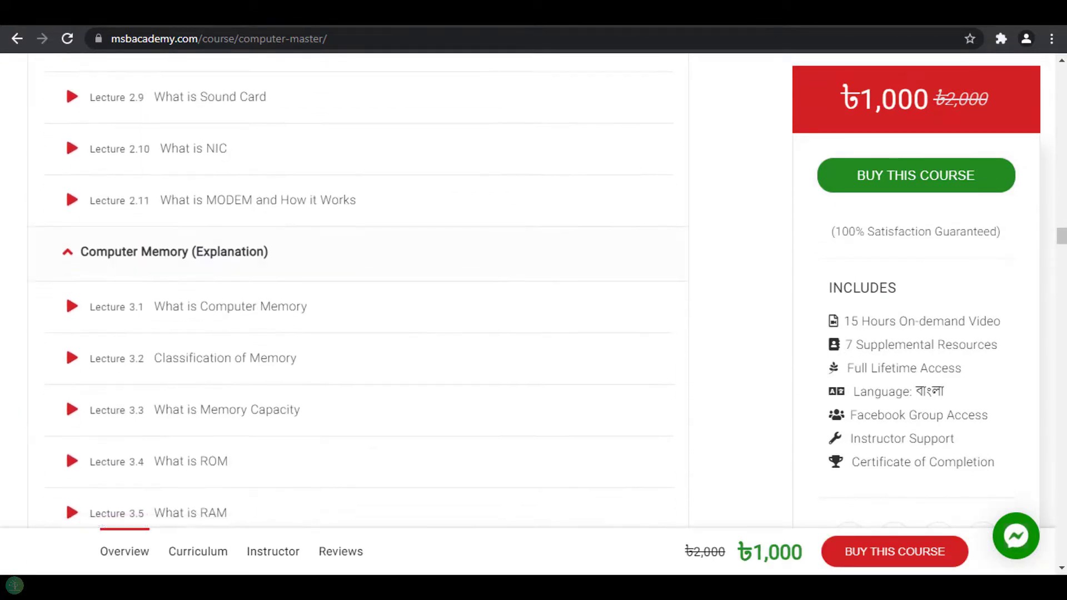
scroll(356, 289, "down", 13)
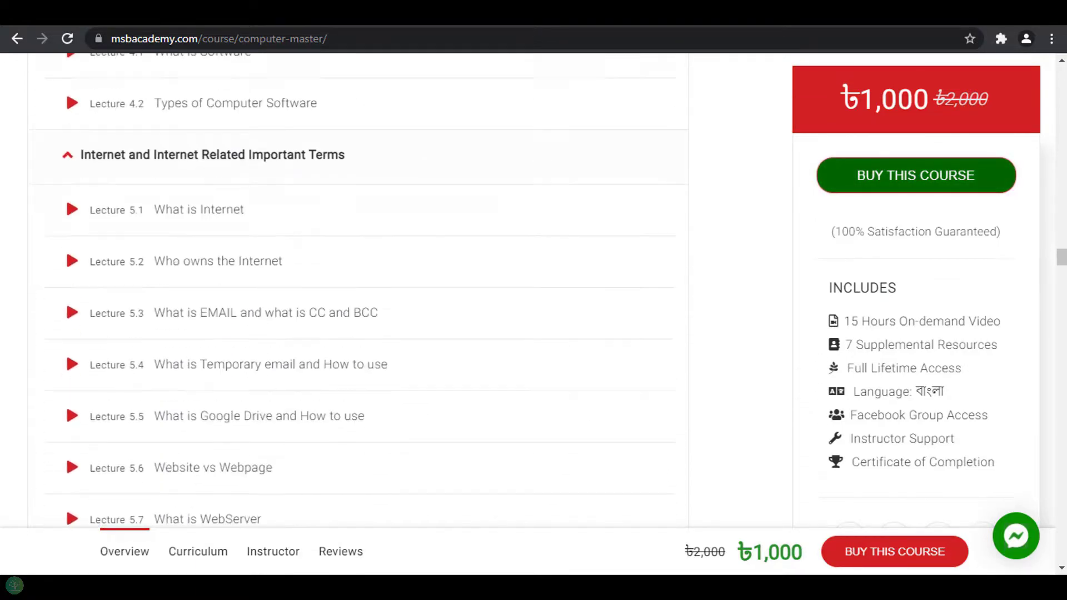
scroll(356, 289, "down", 10)
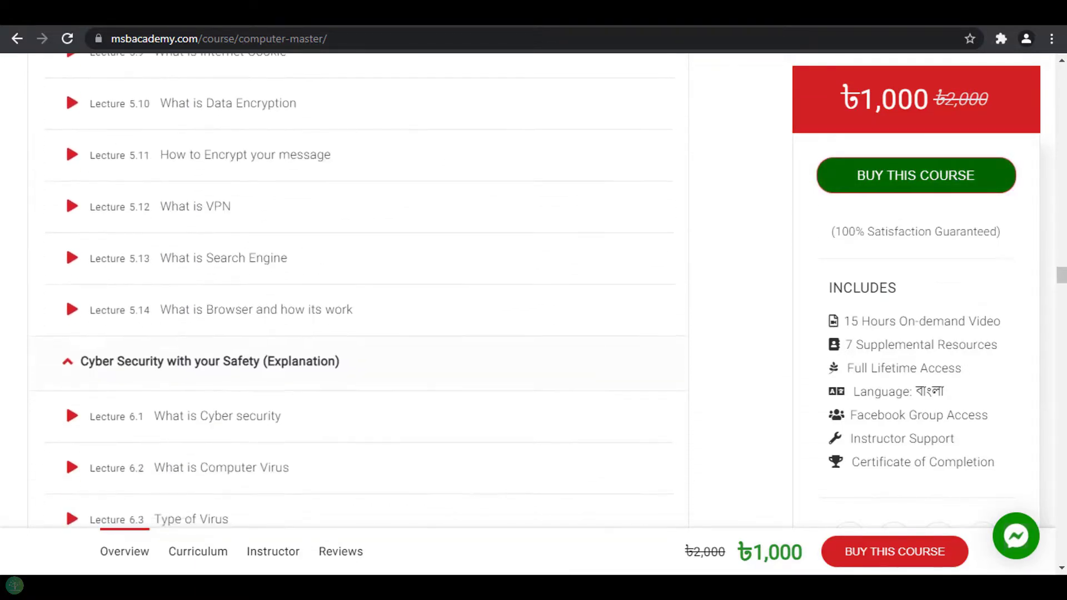
scroll(356, 289, "down", 12)
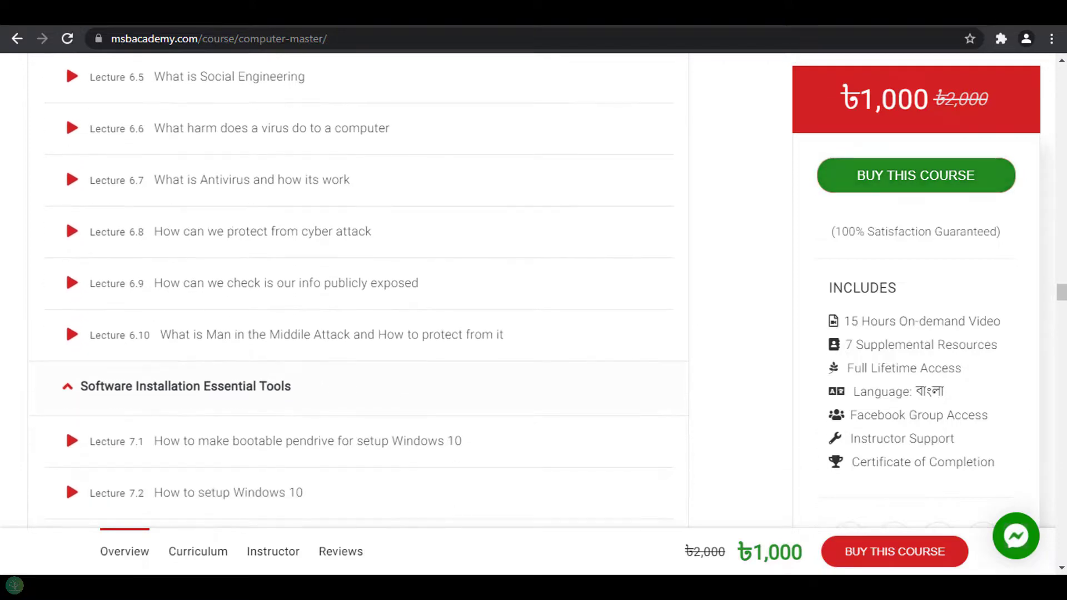
scroll(356, 288, "down", 12)
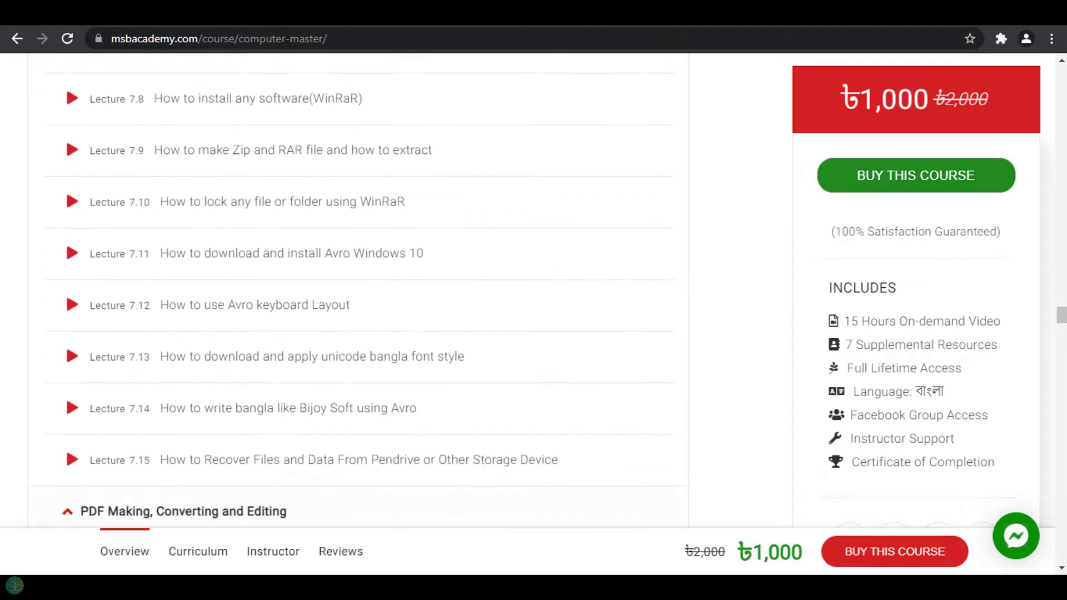
scroll(356, 289, "down", 4)
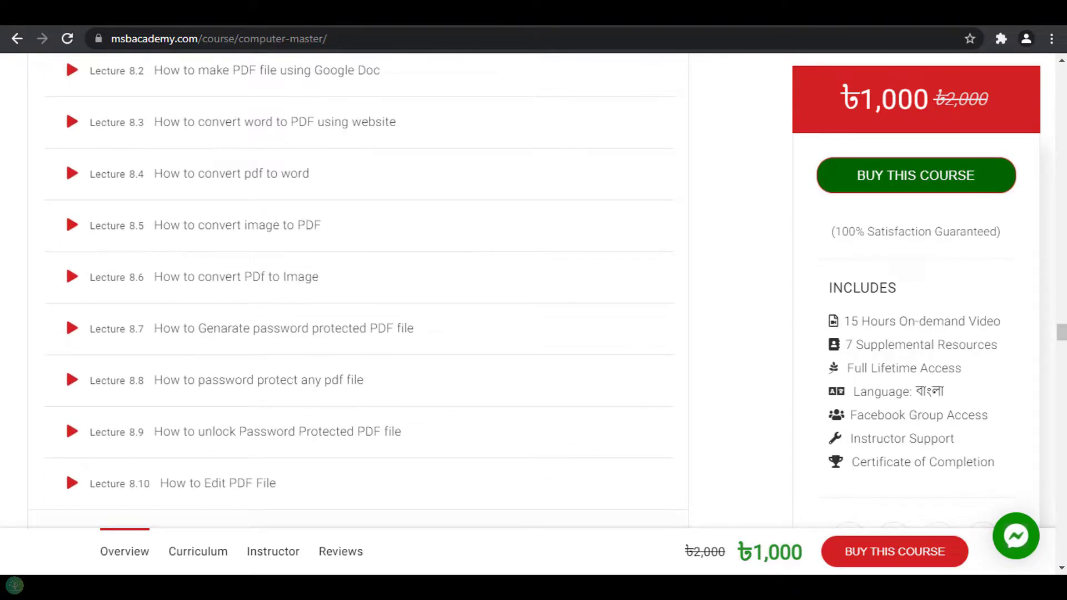
scroll(355, 289, "down", 11)
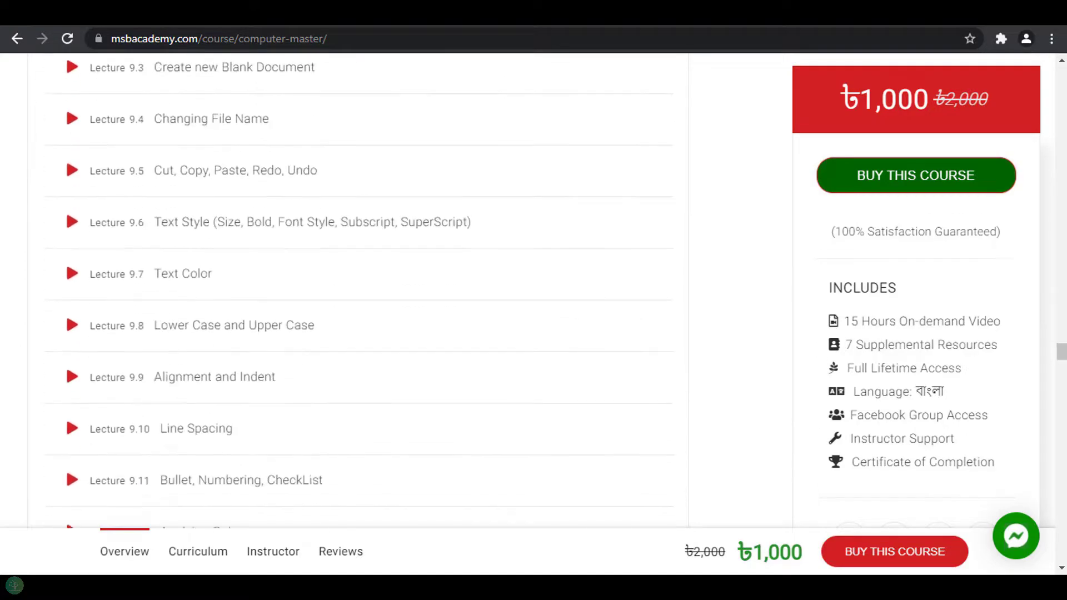
scroll(65, 206, "down", 3)
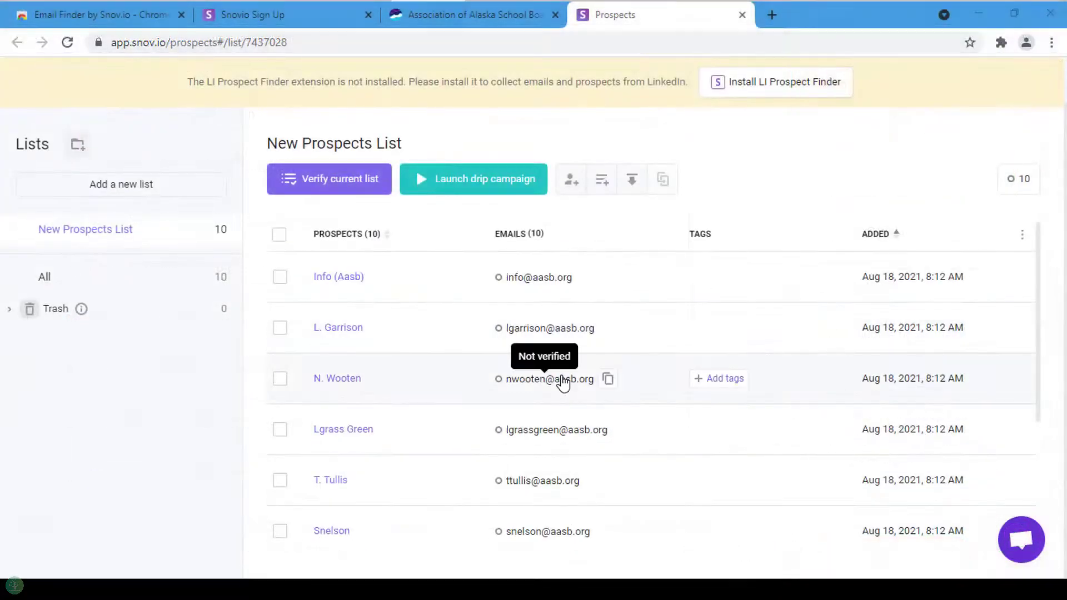
left_click(1001, 42)
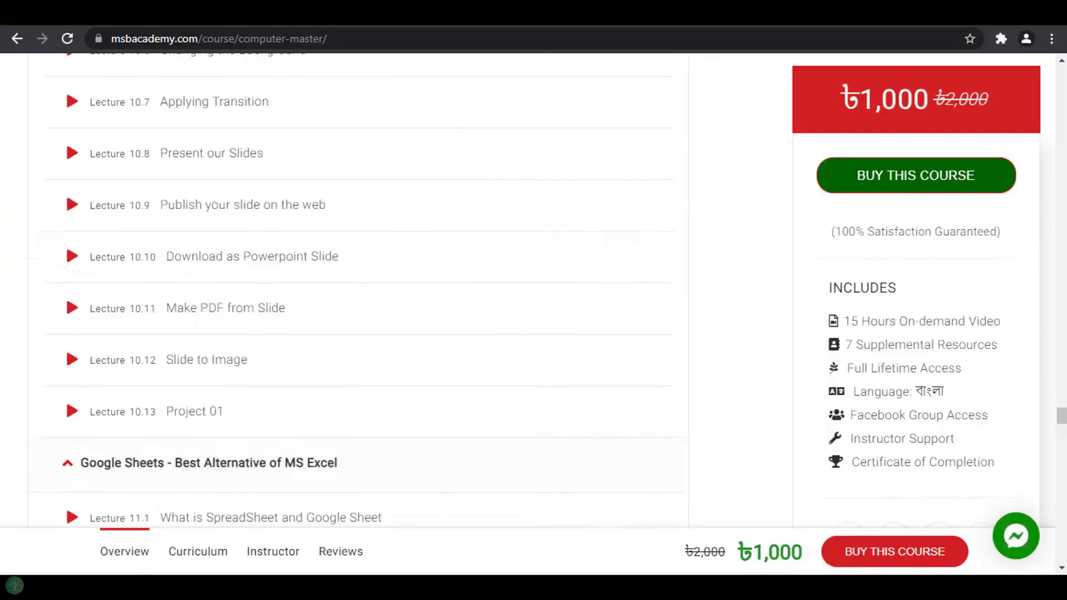
scroll(355, 289, "down", 8)
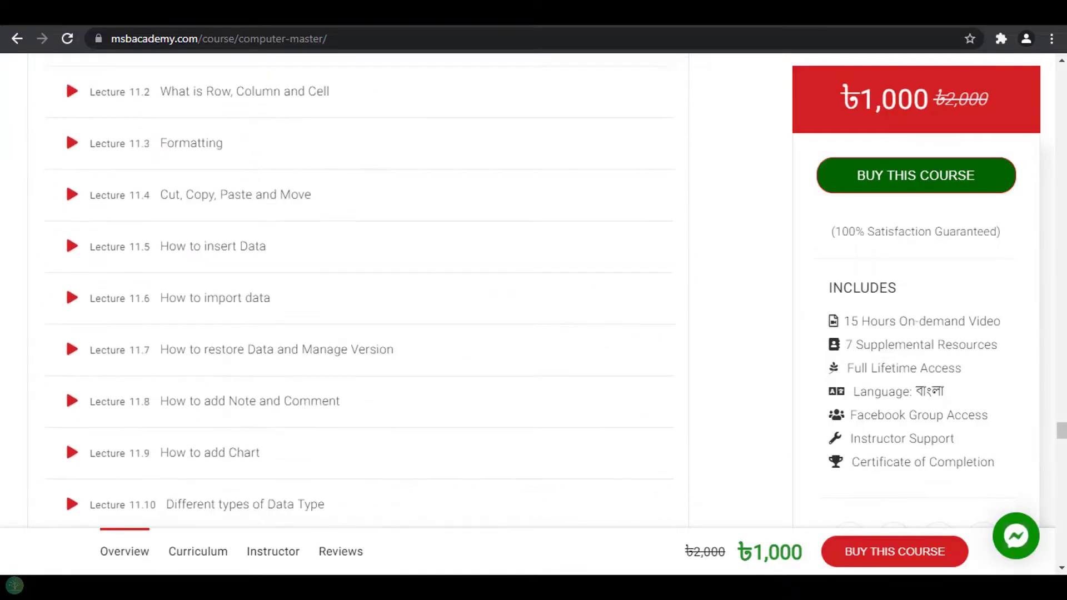
scroll(356, 289, "down", 14)
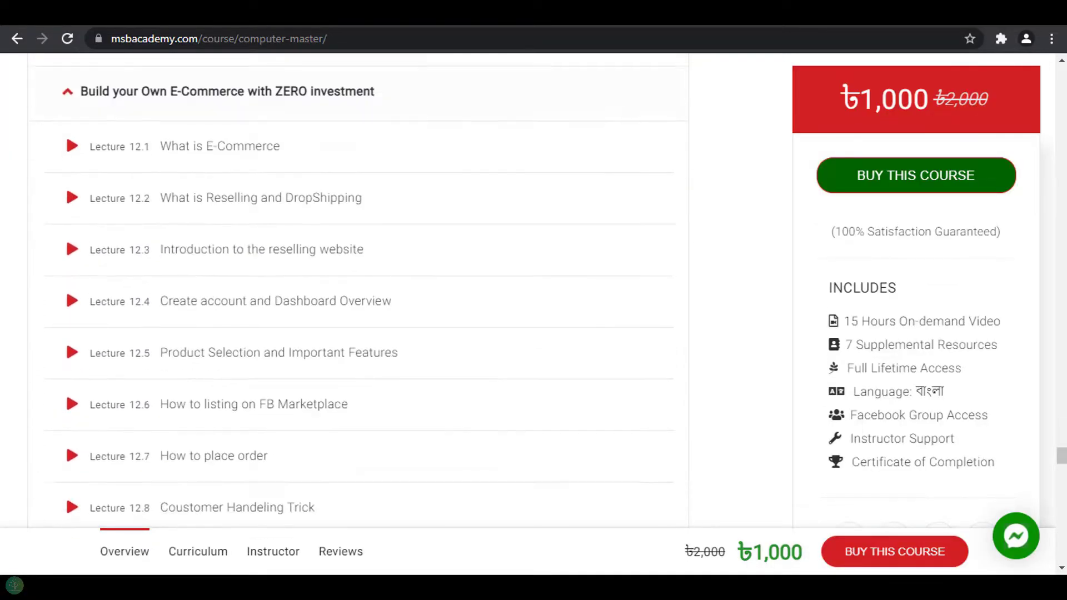
scroll(355, 289, "down", 15)
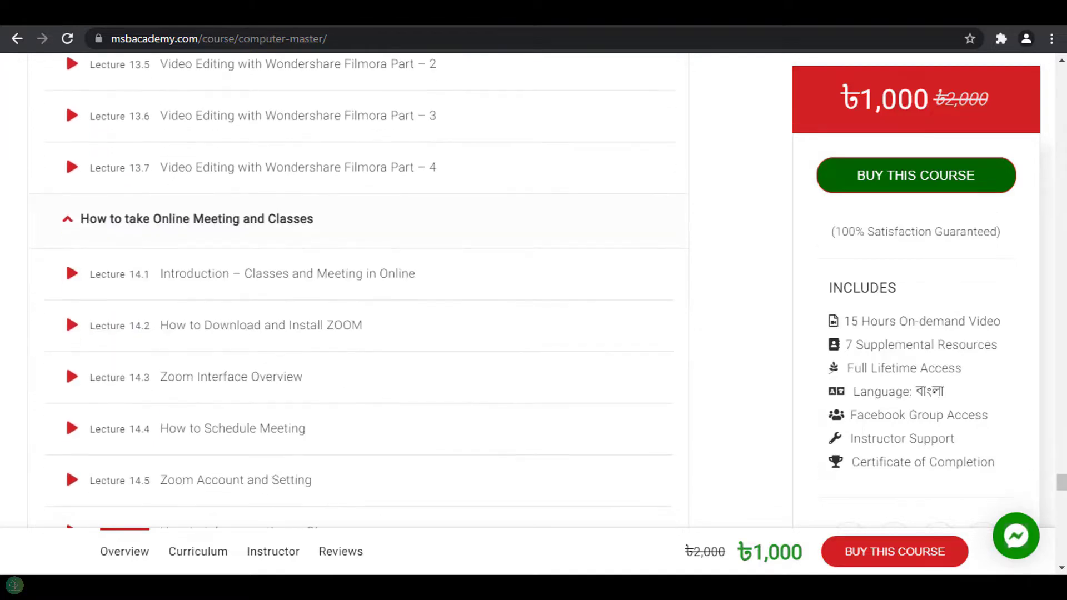
scroll(356, 289, "down", 14)
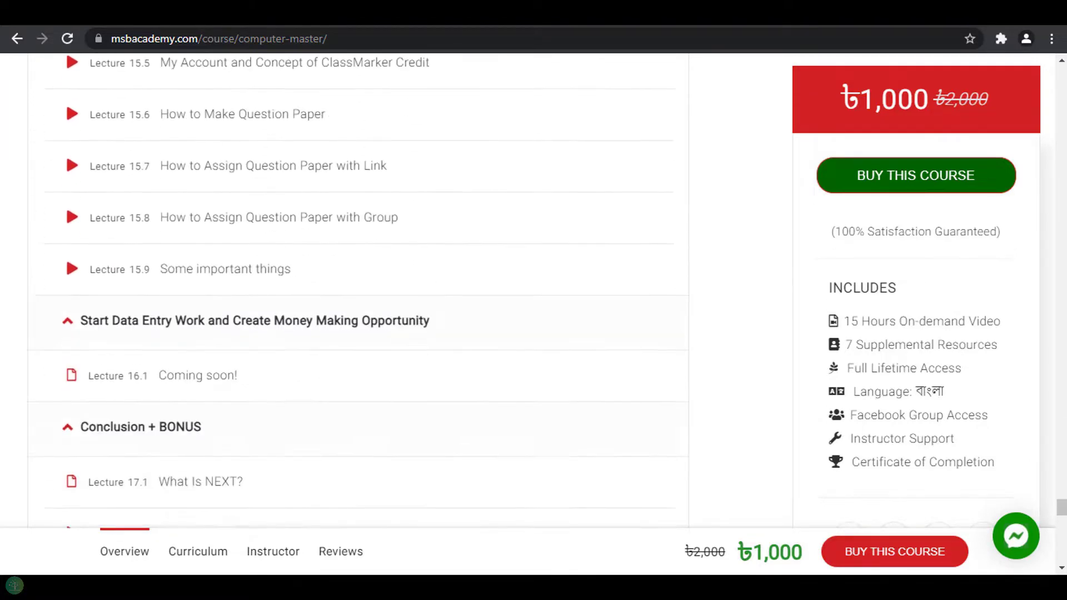
Examine the course's star ratings and read the student reviews.
scroll(355, 289, "down", 15)
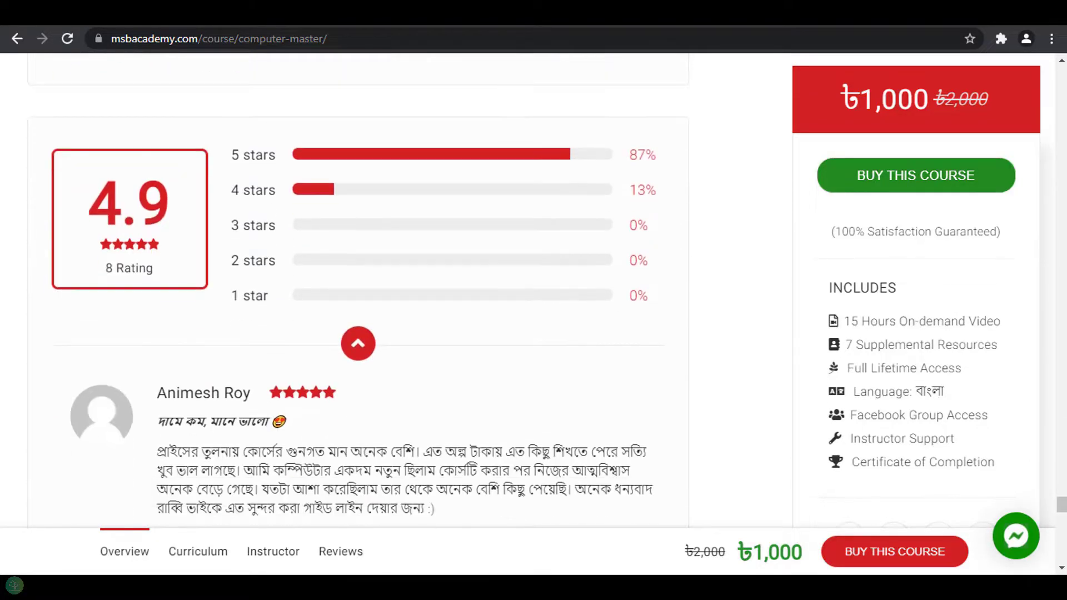
scroll(355, 289, "down", 2)
scroll(356, 289, "down", 2)
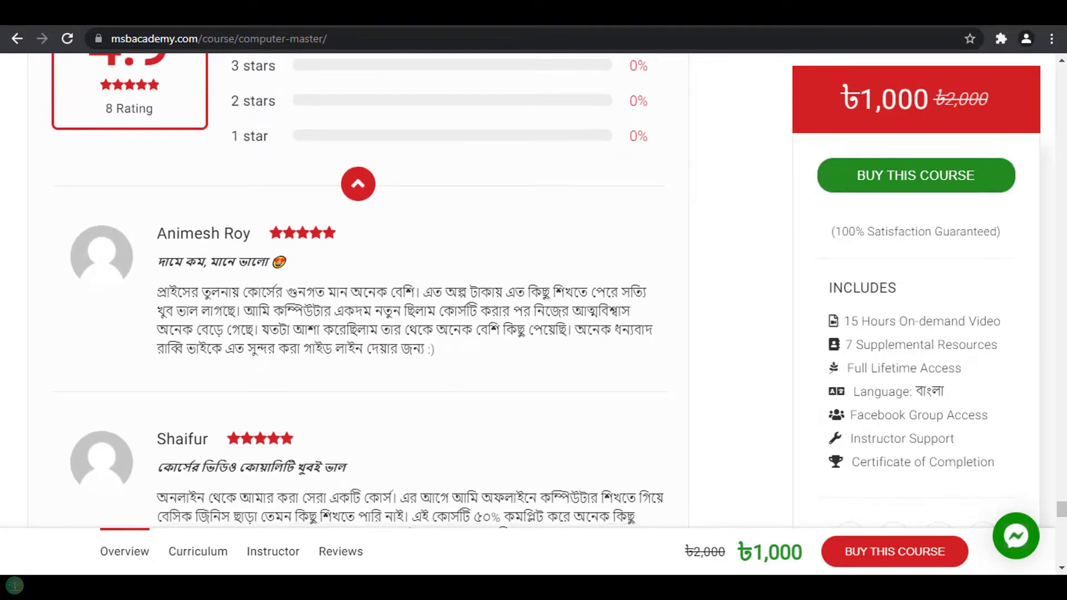
scroll(355, 288, "down", 5)
scroll(355, 289, "down", 1)
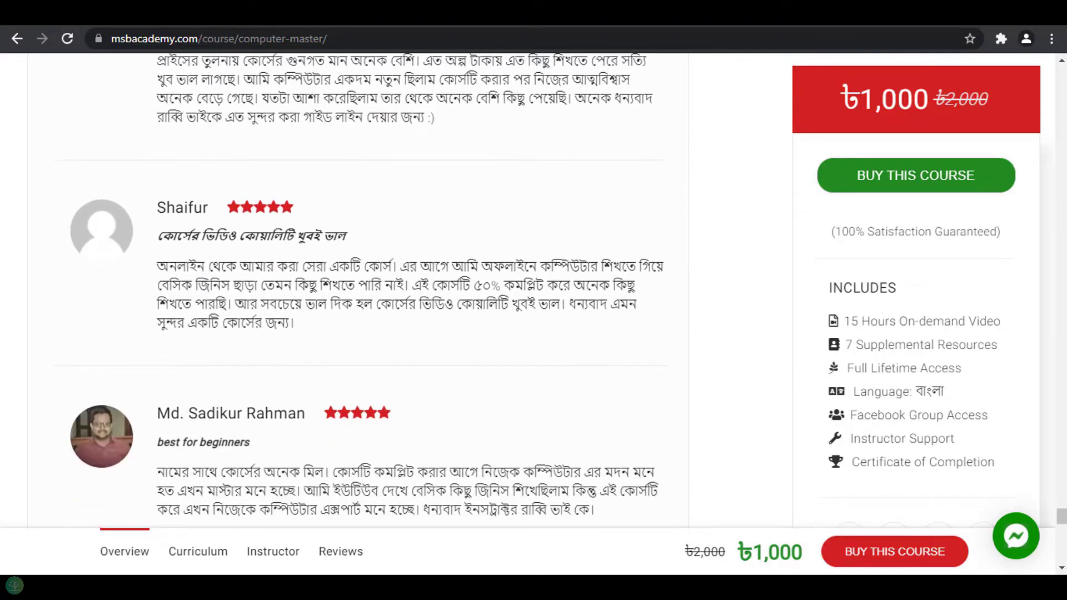
scroll(356, 289, "down", 2)
scroll(355, 289, "down", 2)
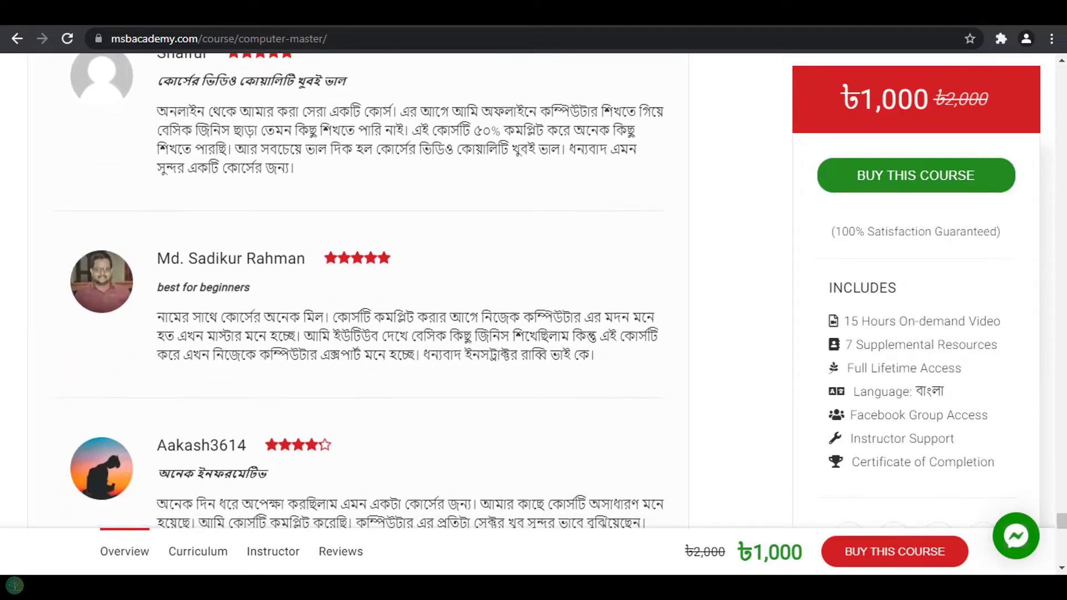
scroll(355, 289, "down", 2)
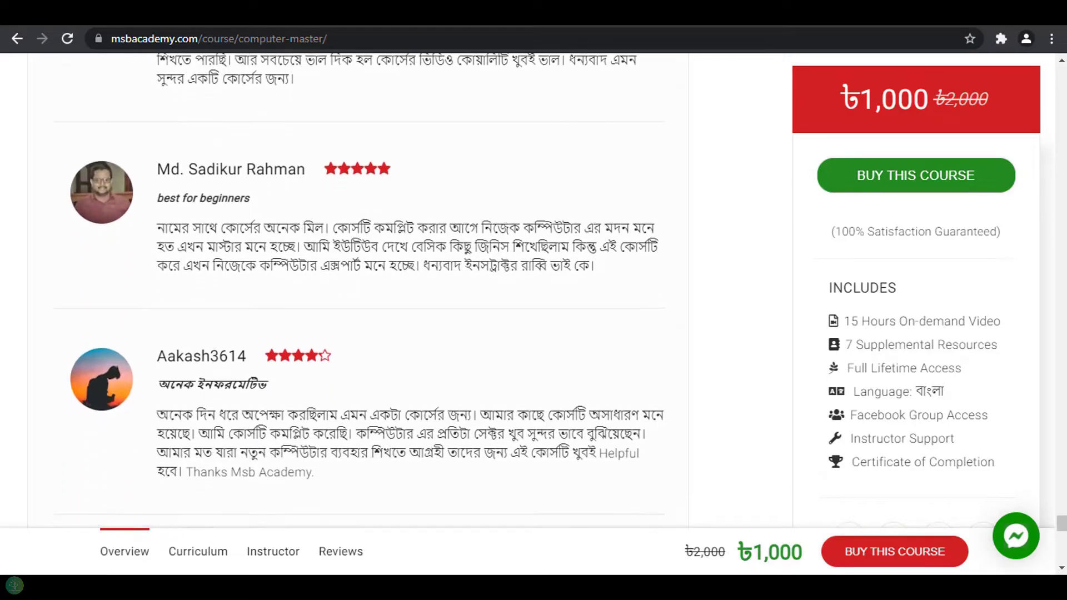
scroll(355, 289, "down", 2)
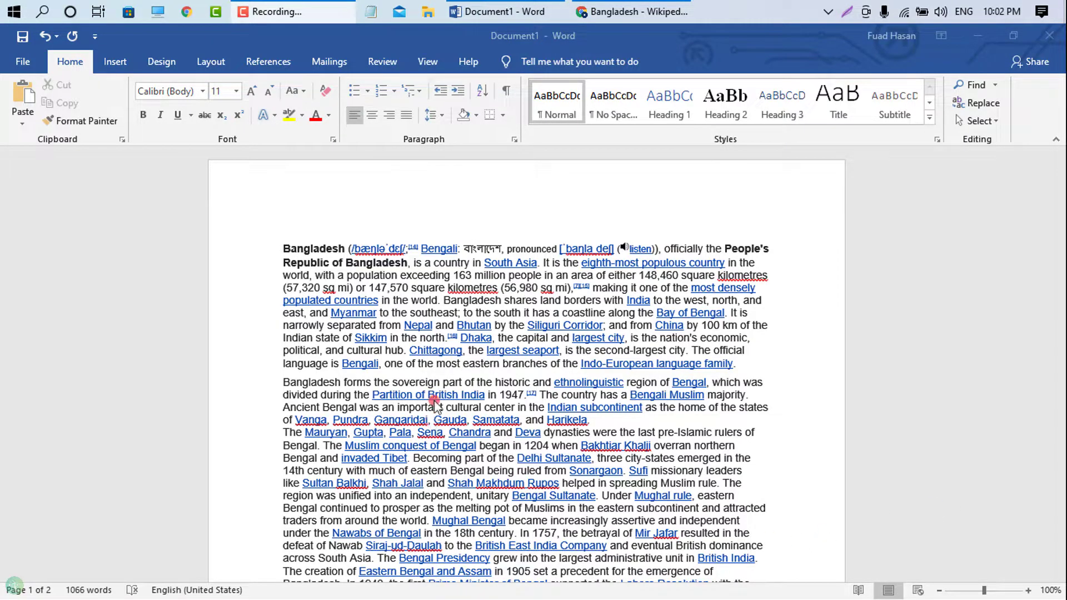
In the Word document about Bangladesh, add the header text "BD", close header editing and check the header on both pages.
scroll(476, 298, "down", 4)
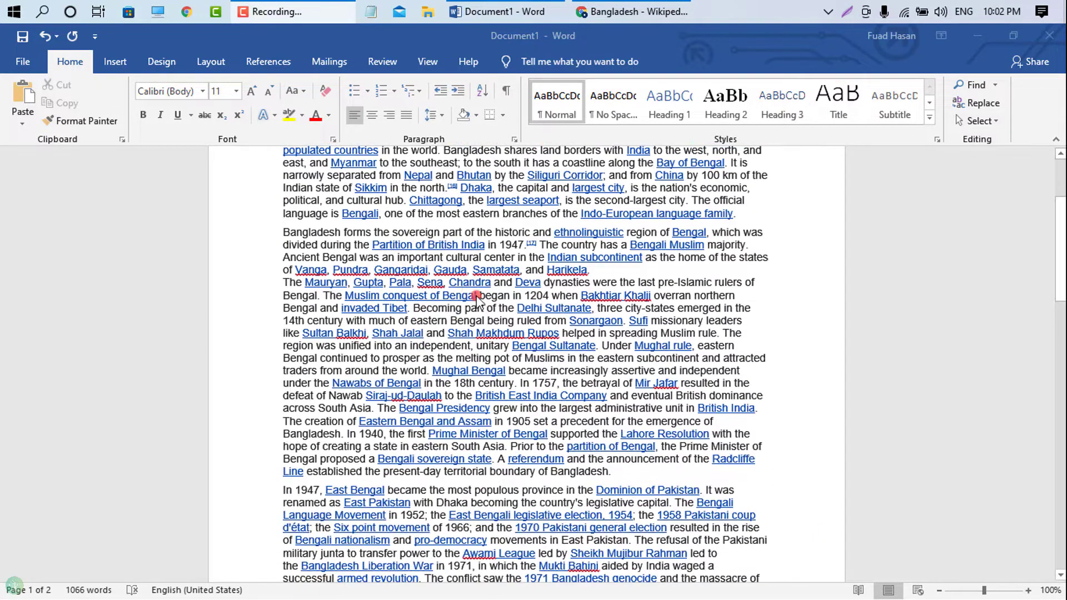
scroll(437, 298, "down", 15)
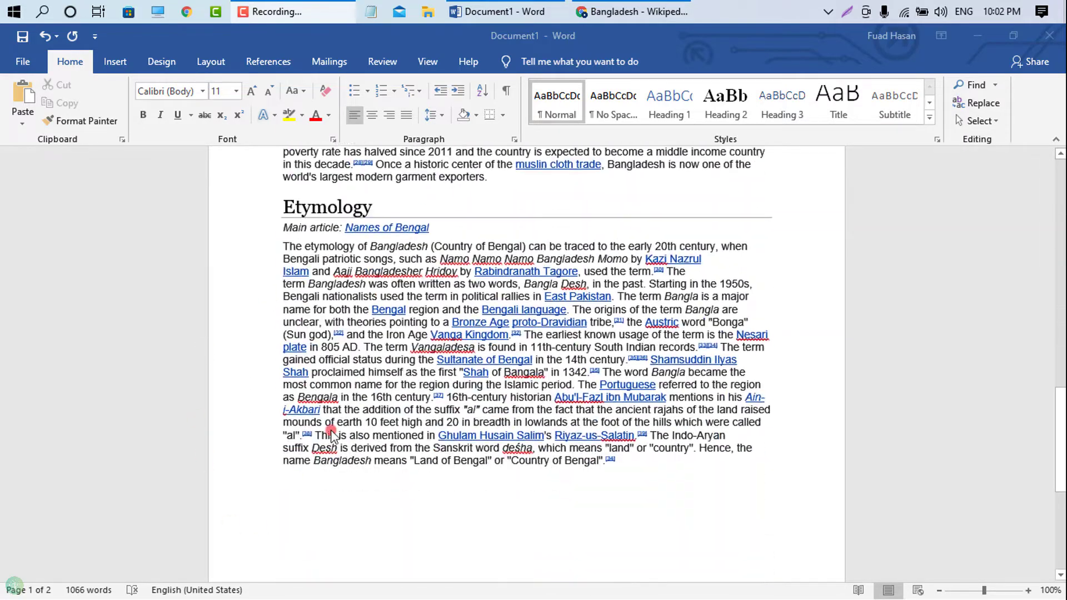
scroll(395, 436, "up", 18)
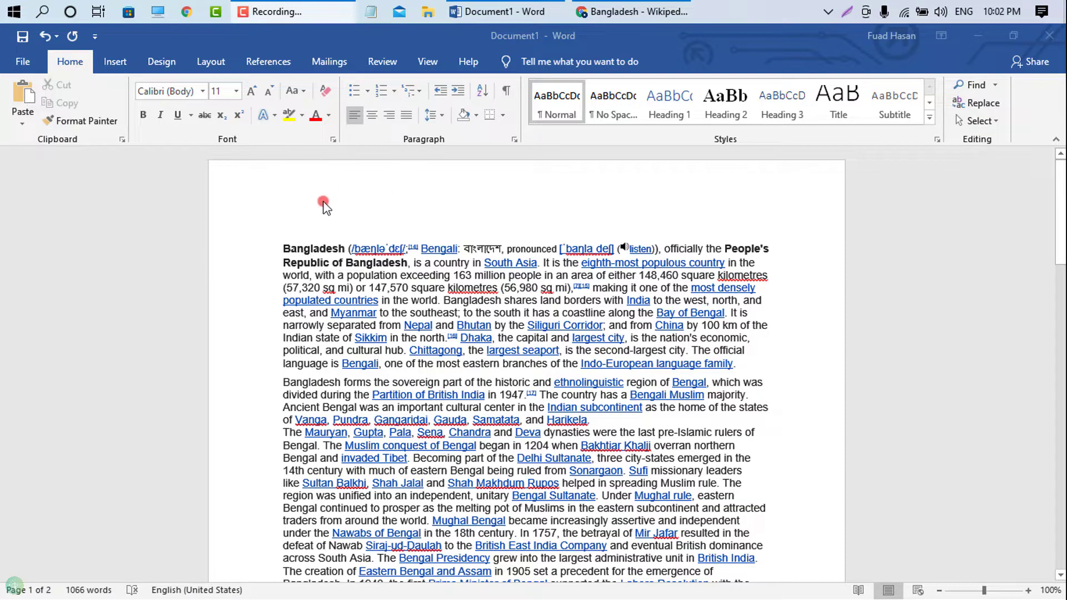
double_click(304, 178)
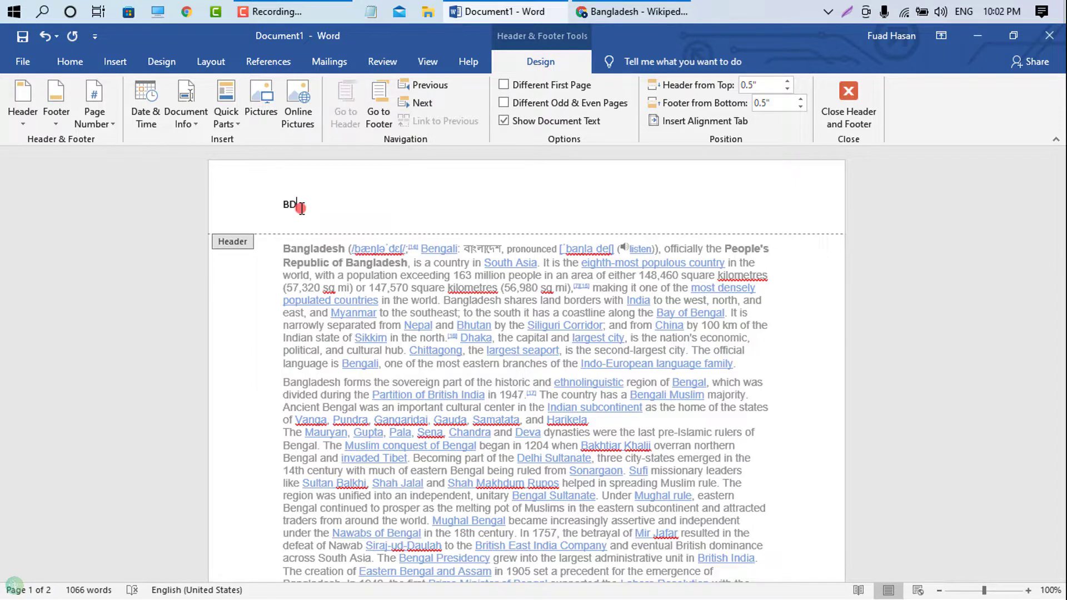
left_click(842, 119)
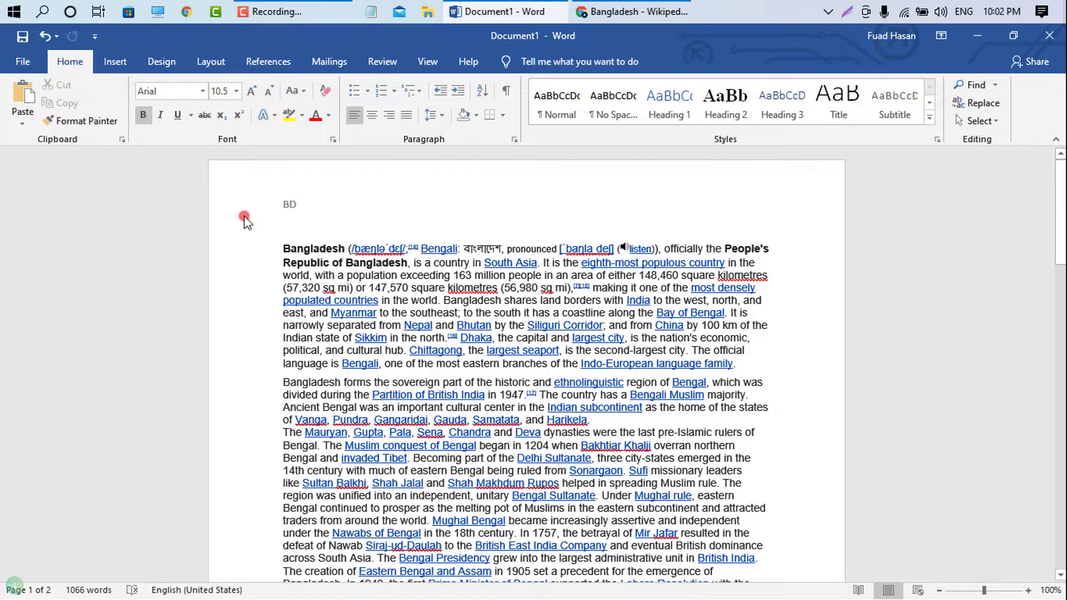
scroll(337, 439, "down", 18)
scroll(337, 439, "down", 1)
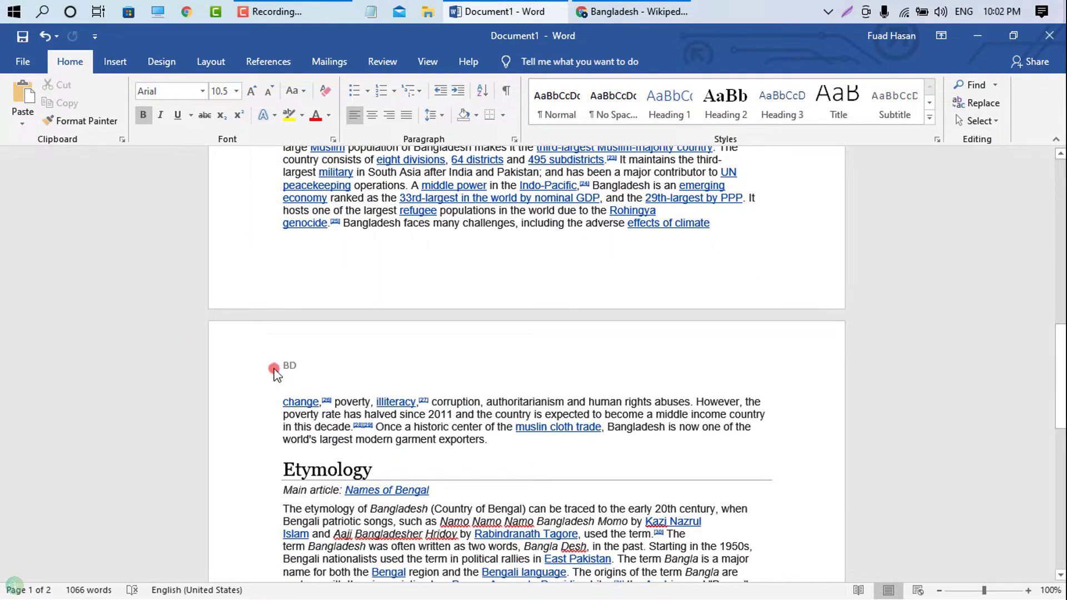
scroll(349, 370, "up", 15)
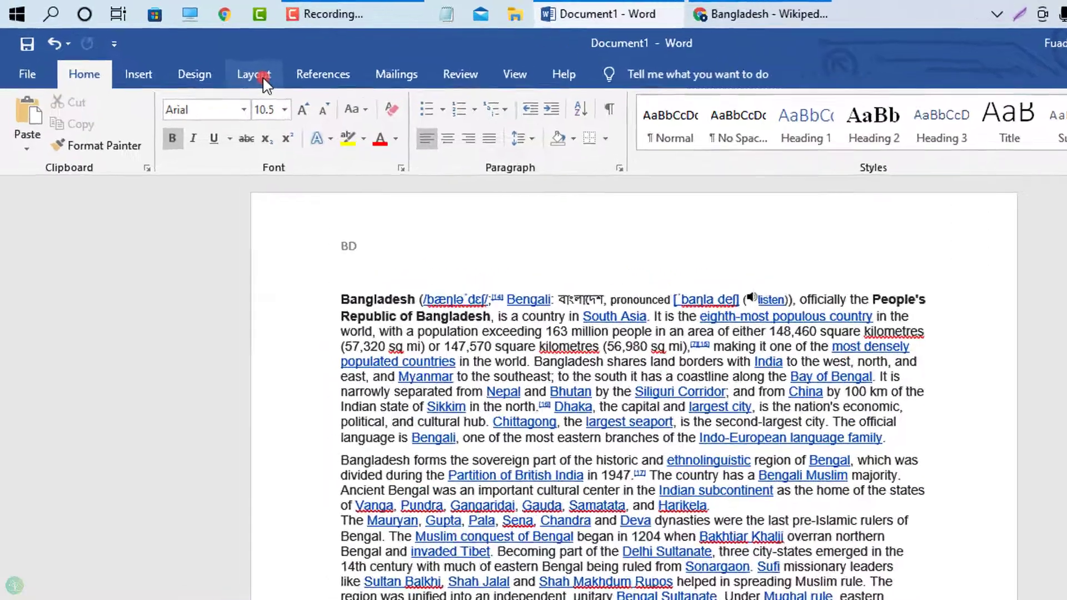
Insert a Next Page section break after "Ban" in the opening word and check the header on the resulting pages.
left_click(216, 62)
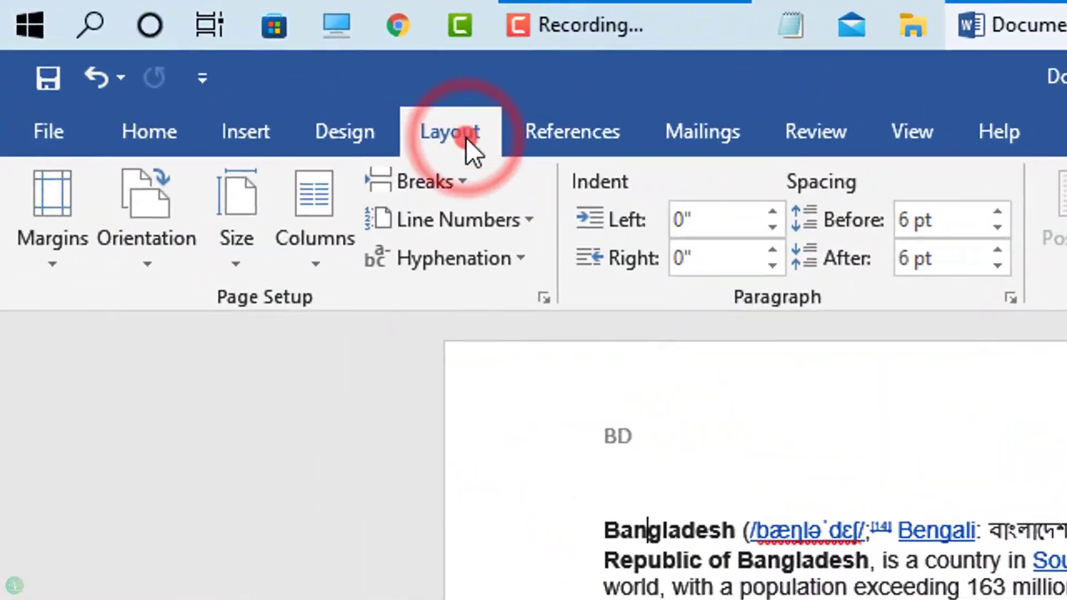
left_click(439, 177)
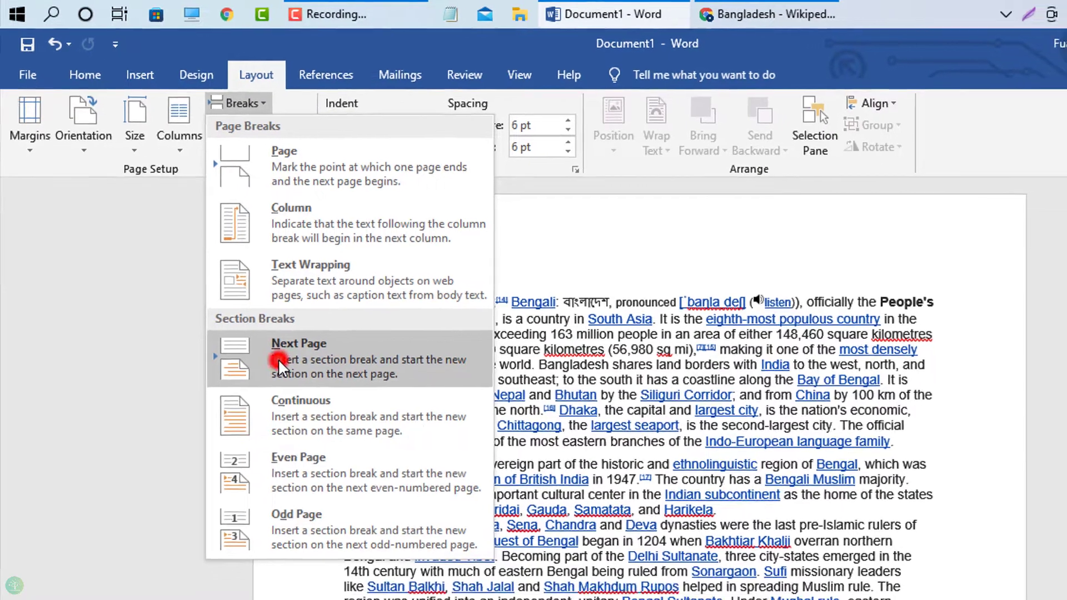
left_click(285, 369)
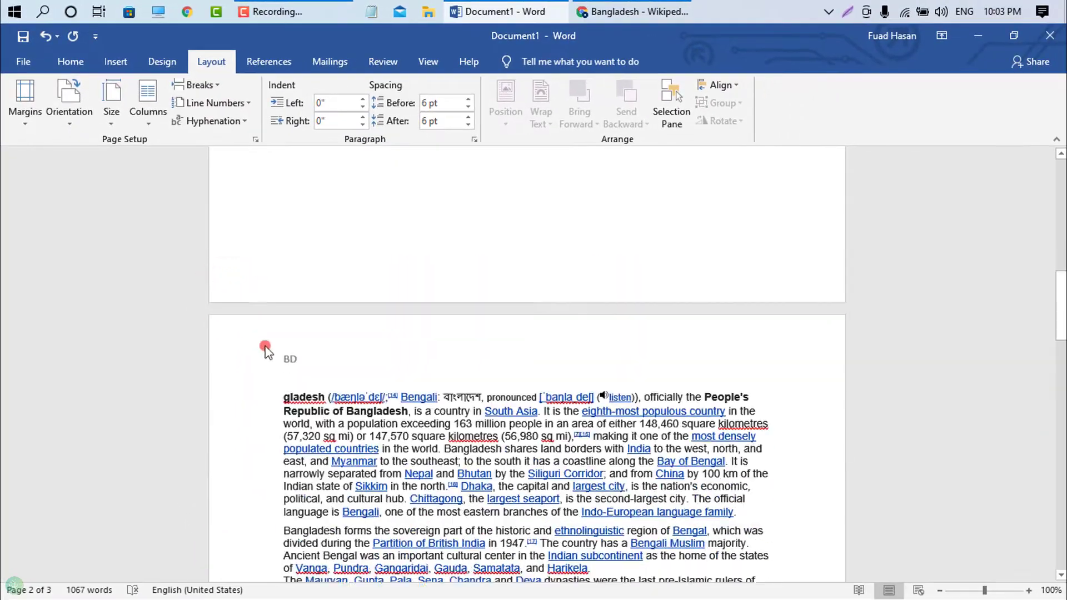
scroll(322, 428, "up", 3)
scroll(314, 431, "down", 6)
scroll(276, 310, "up", 13)
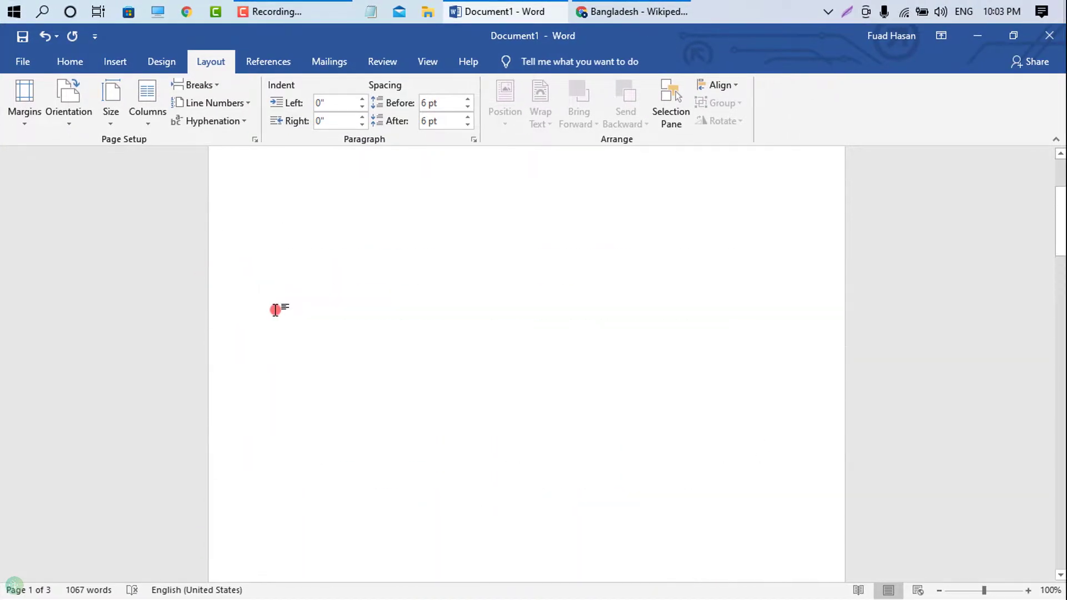
scroll(283, 256, "up", 3)
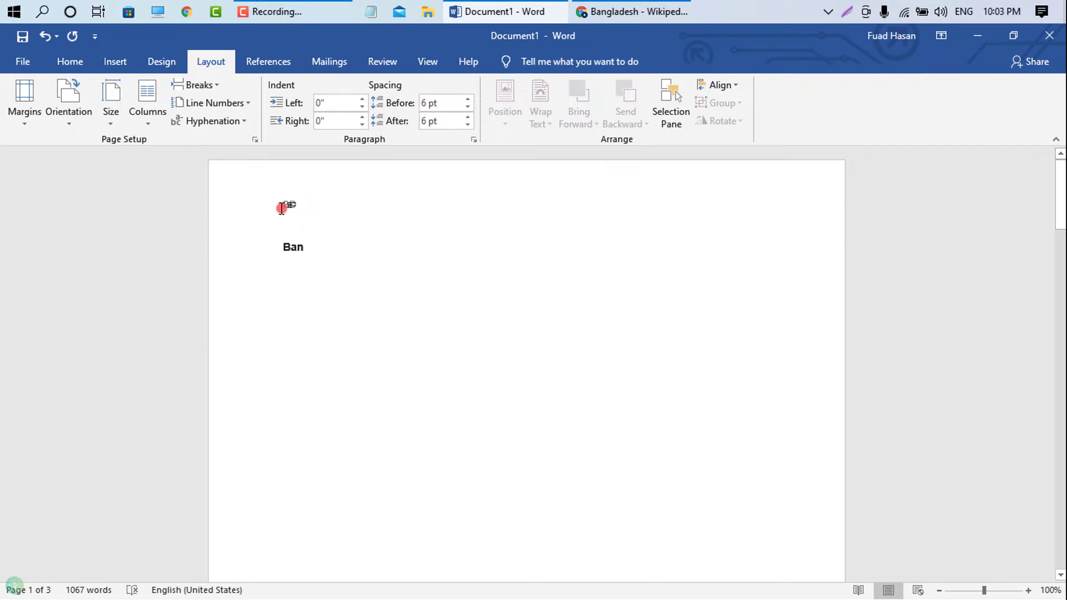
Compare the "BD" header on both sides of the section break and open the headers for editing.
scroll(321, 406, "down", 15)
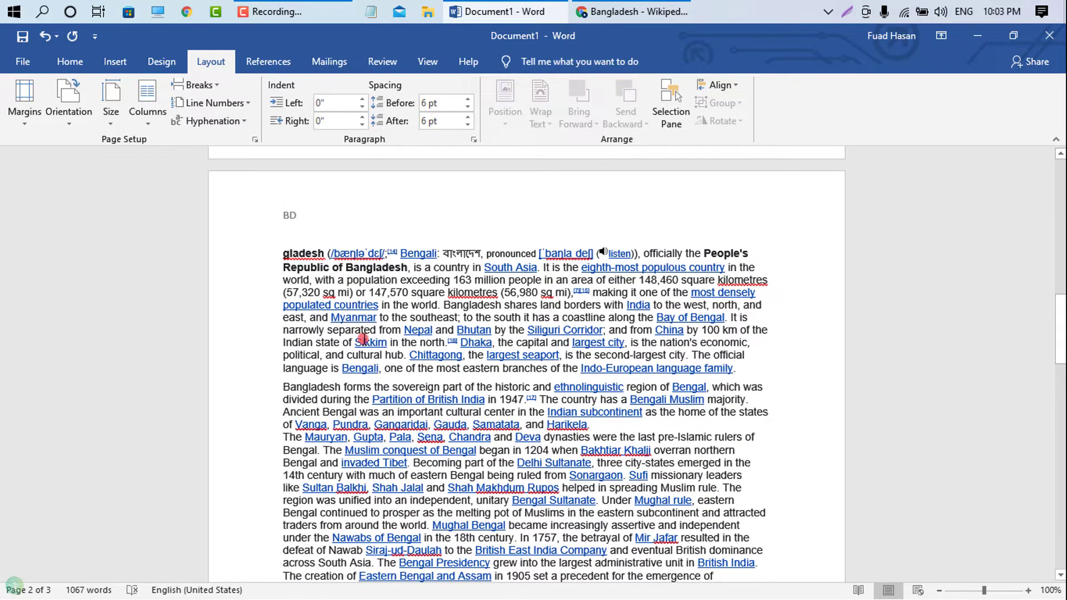
scroll(363, 338, "up", 5)
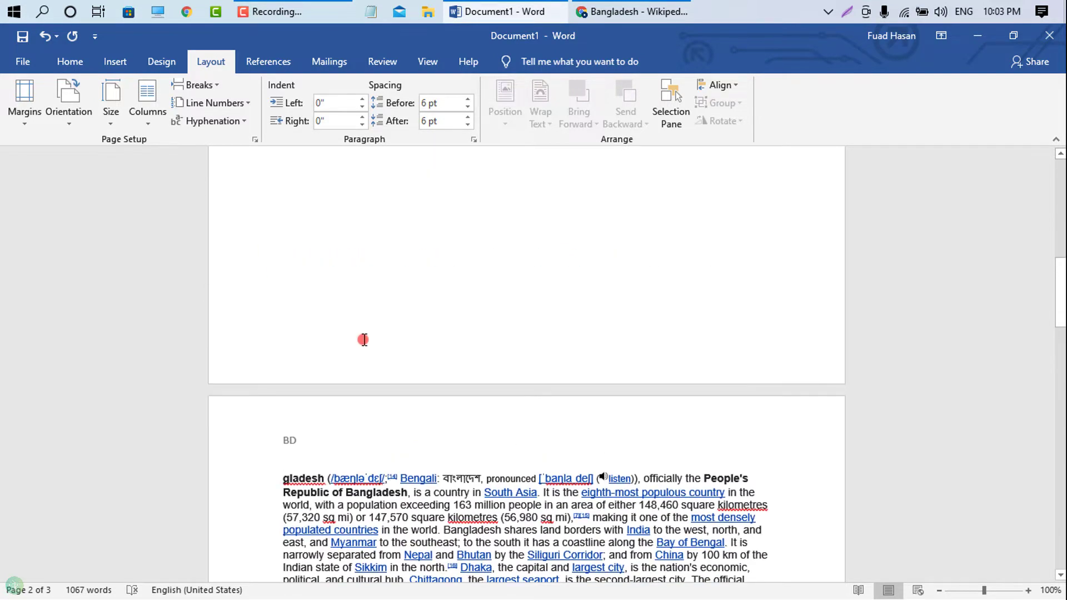
scroll(364, 316, "up", 13)
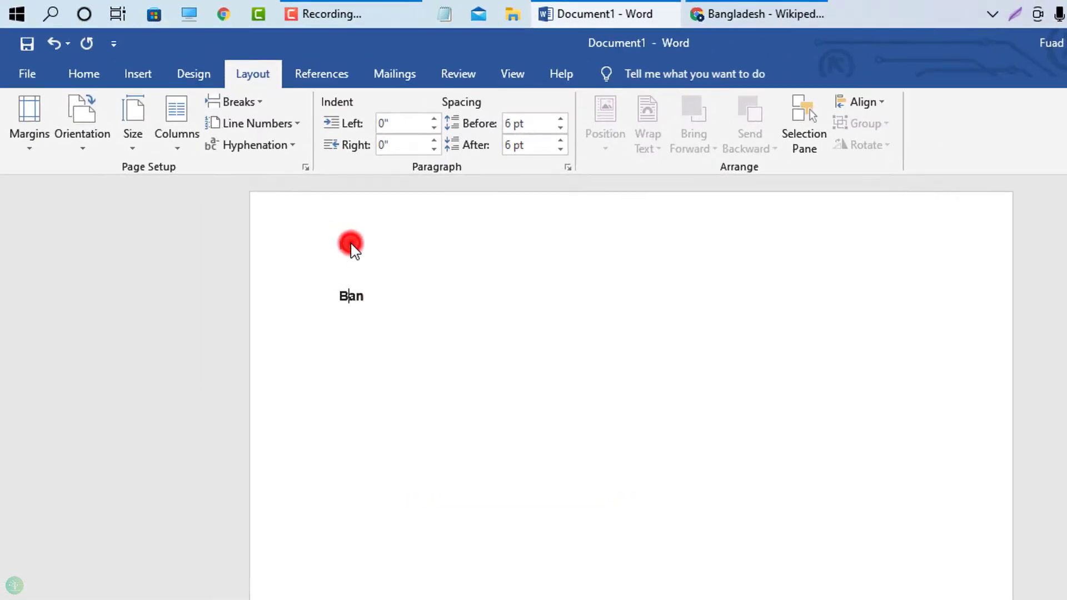
double_click(293, 206)
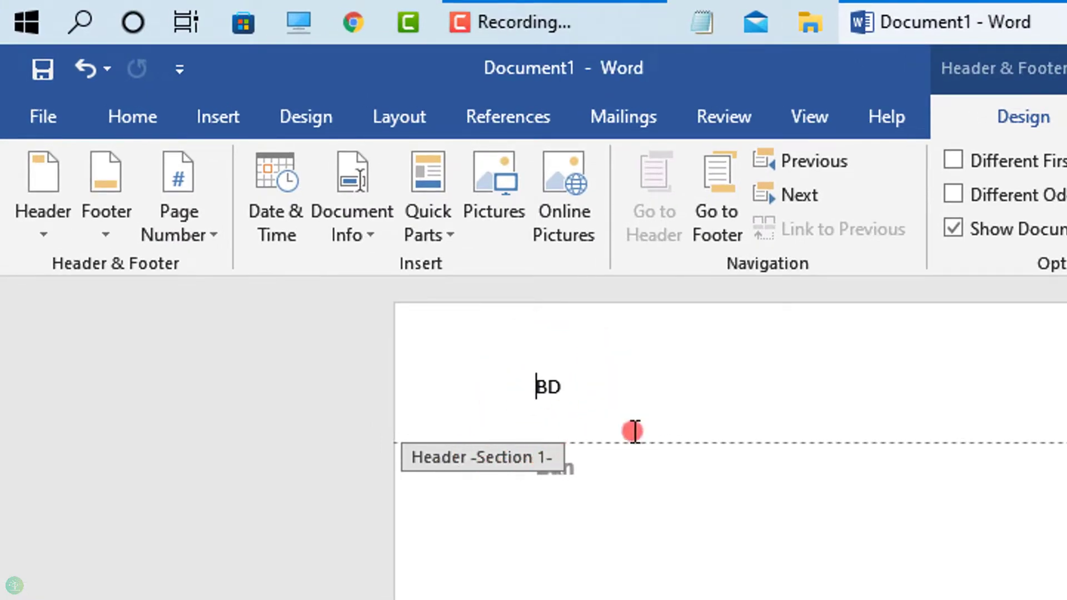
scroll(560, 475, "down", 12)
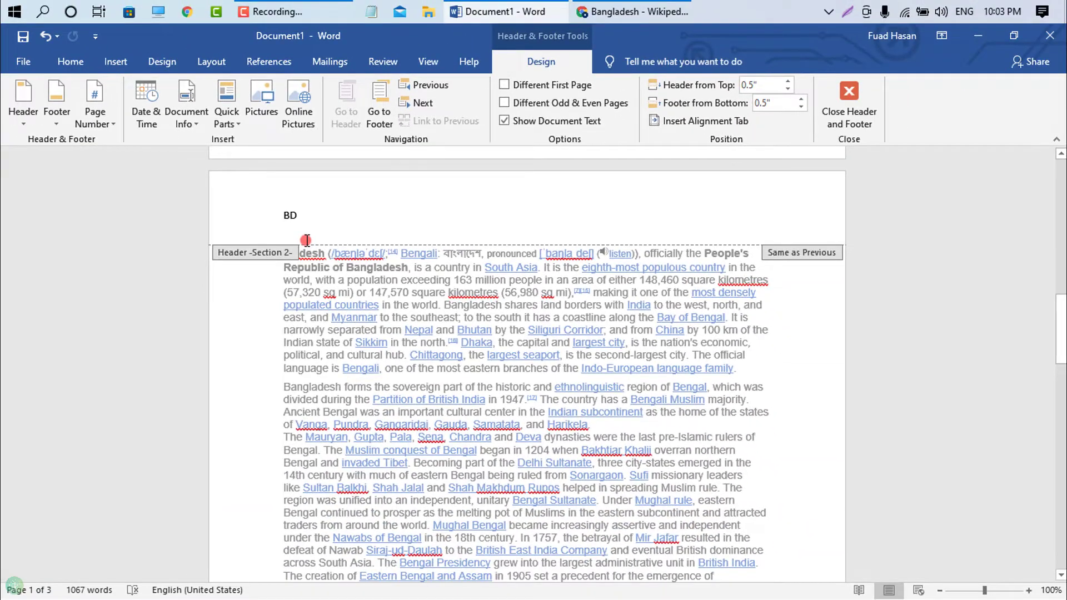
Unlink the Section 2 header from the Section 1 header by turning off Link to Previous.
left_click(250, 220)
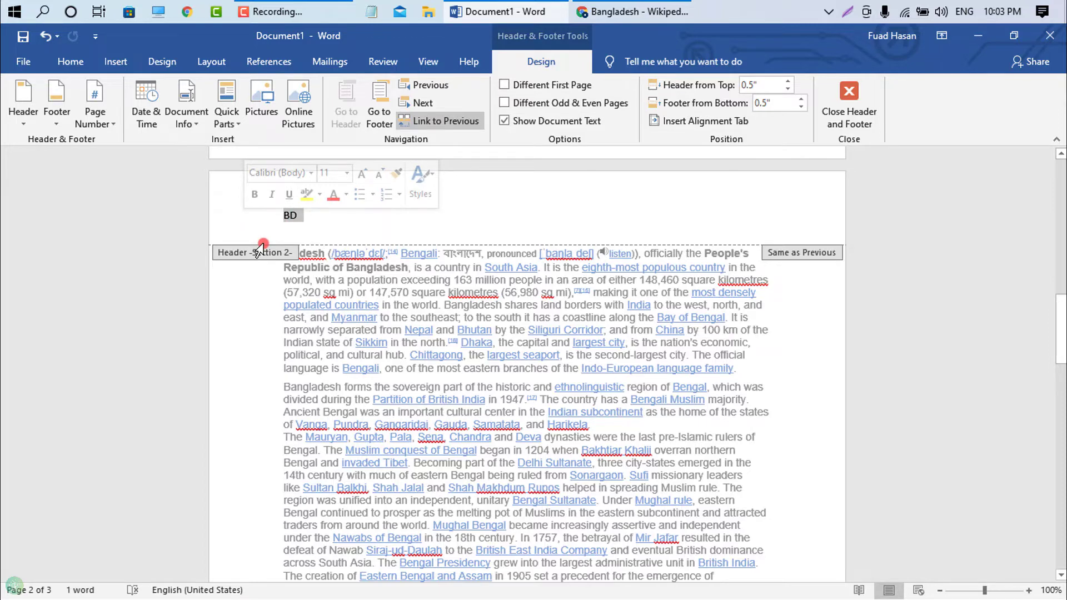
left_click(333, 232)
scroll(317, 286, "up", 7)
scroll(317, 286, "down", 7)
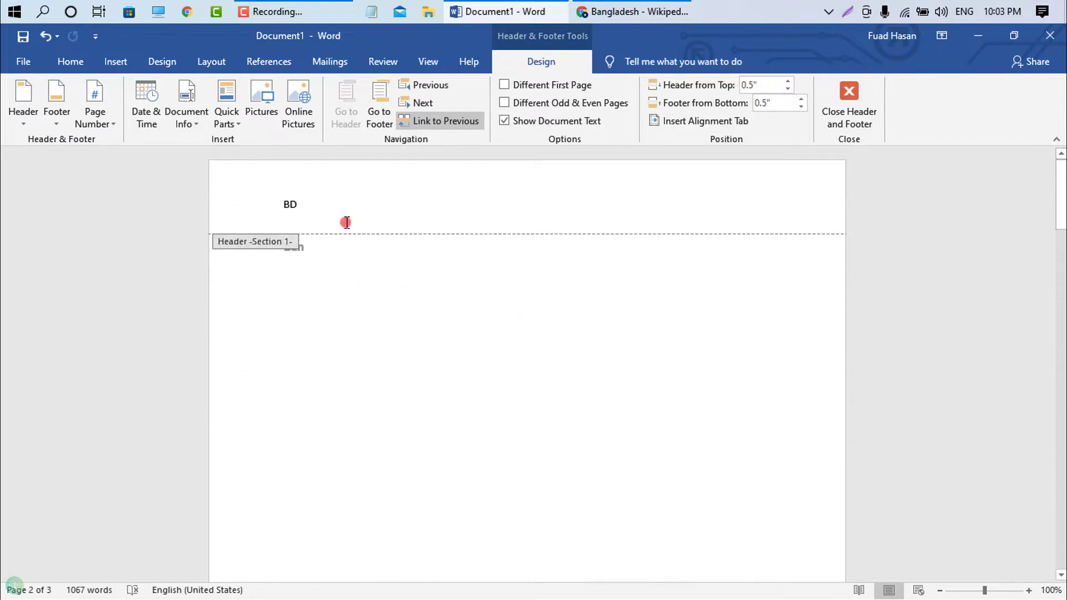
scroll(396, 315, "down", 15)
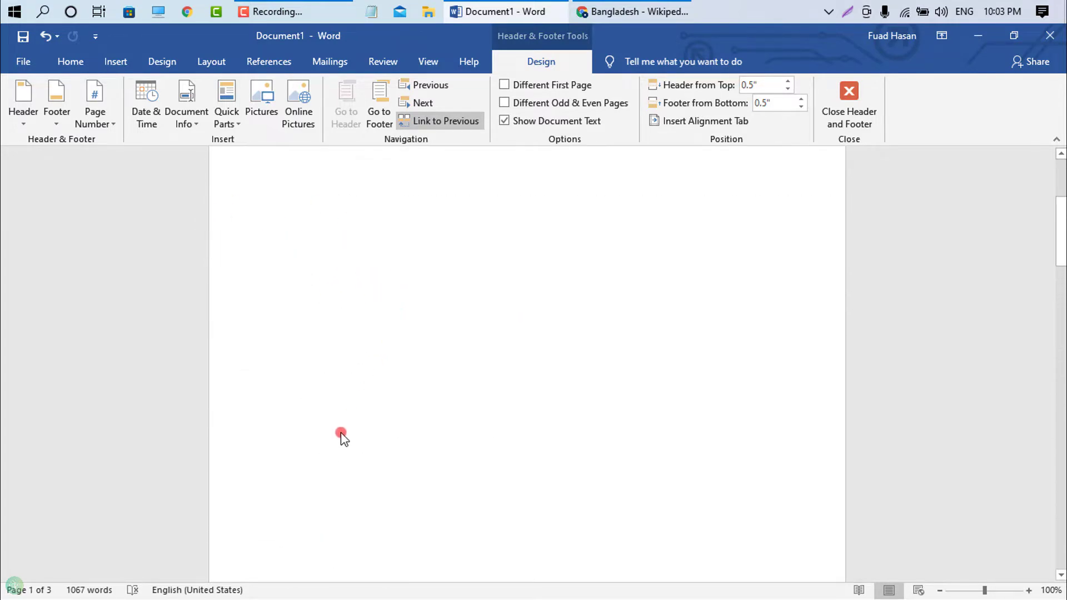
scroll(321, 335, "up", 5)
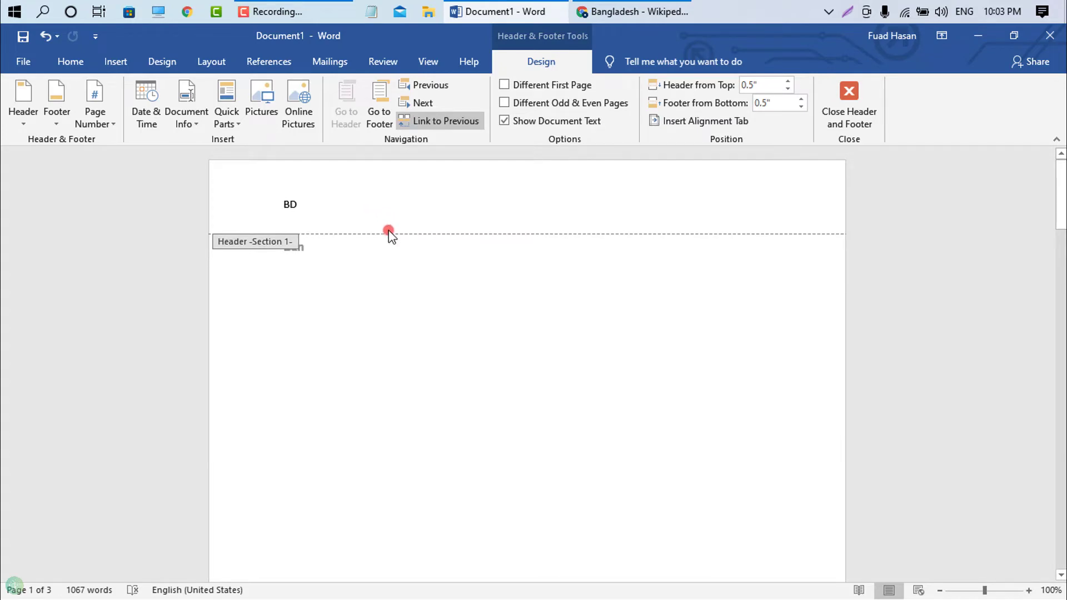
scroll(389, 236, "down", 10)
left_click_drag(305, 406, 278, 405)
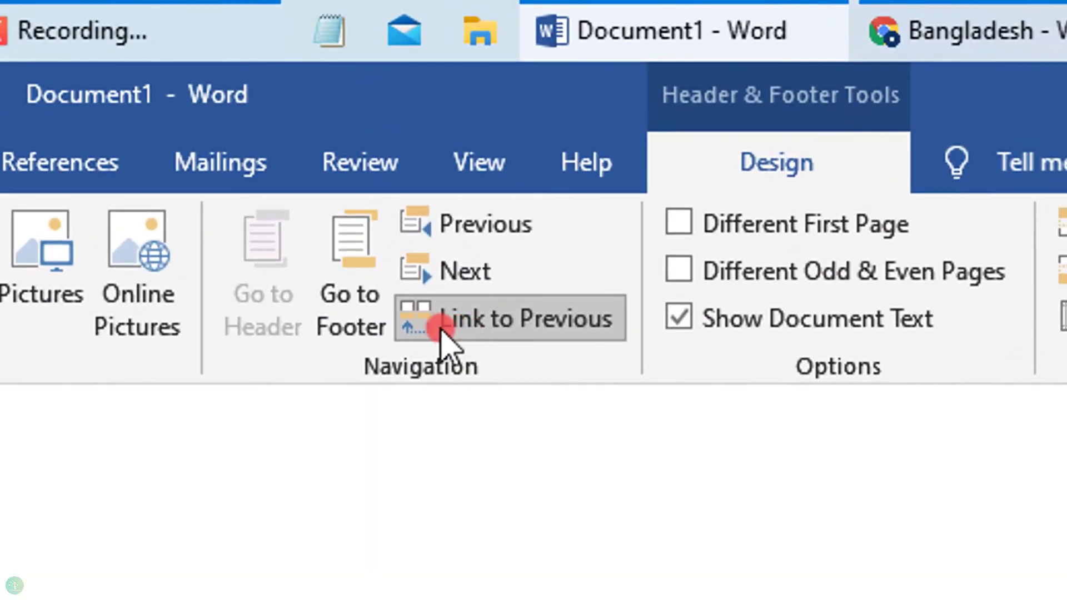
left_click(558, 322)
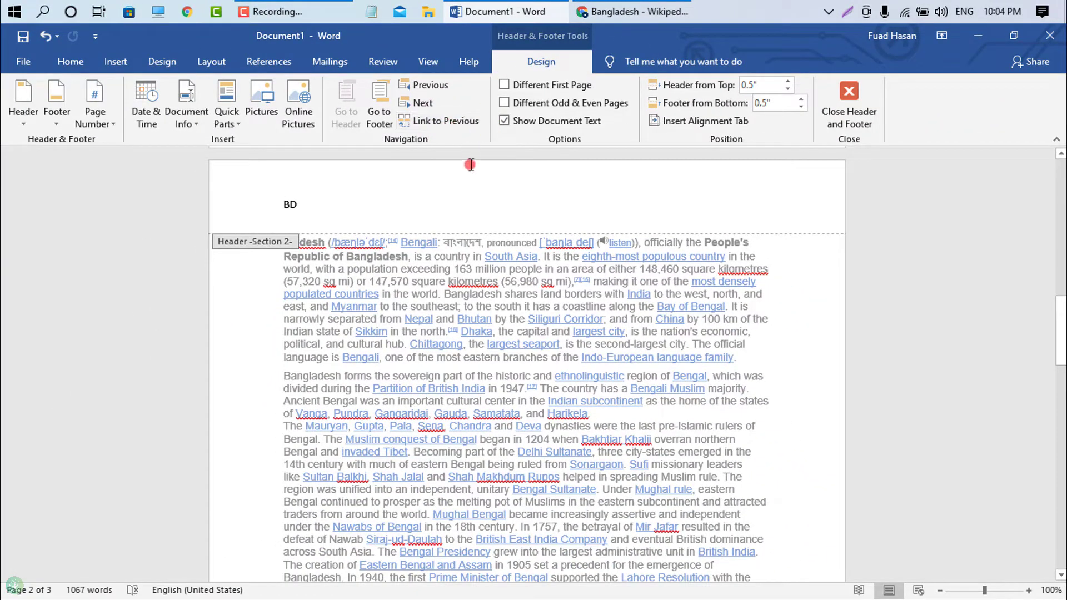
Delete the text "BD" from the Section 2 header.
scroll(303, 225, "up", 3)
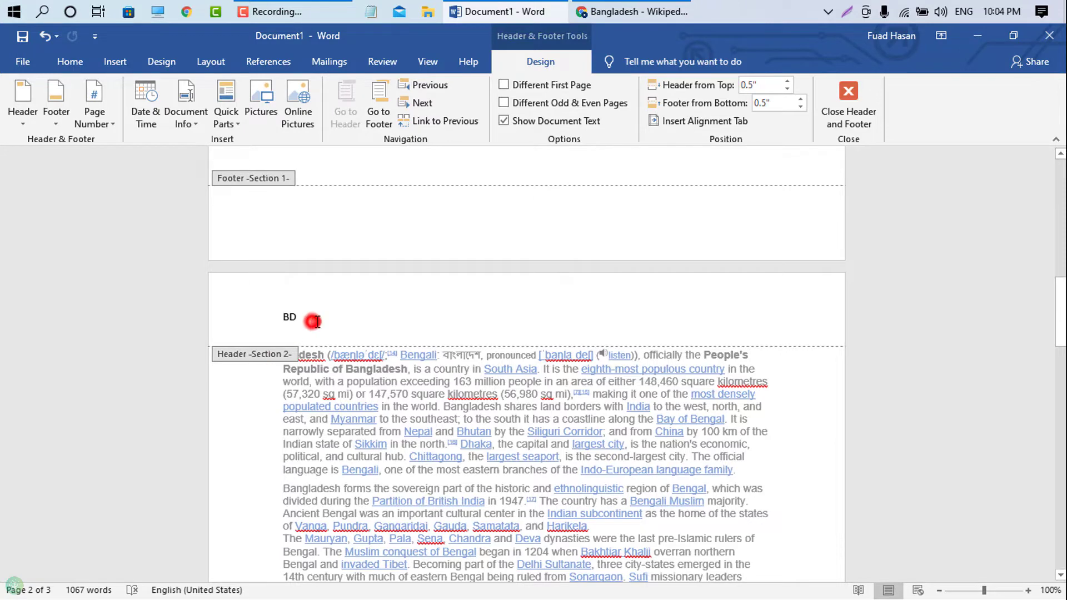
left_click(313, 321)
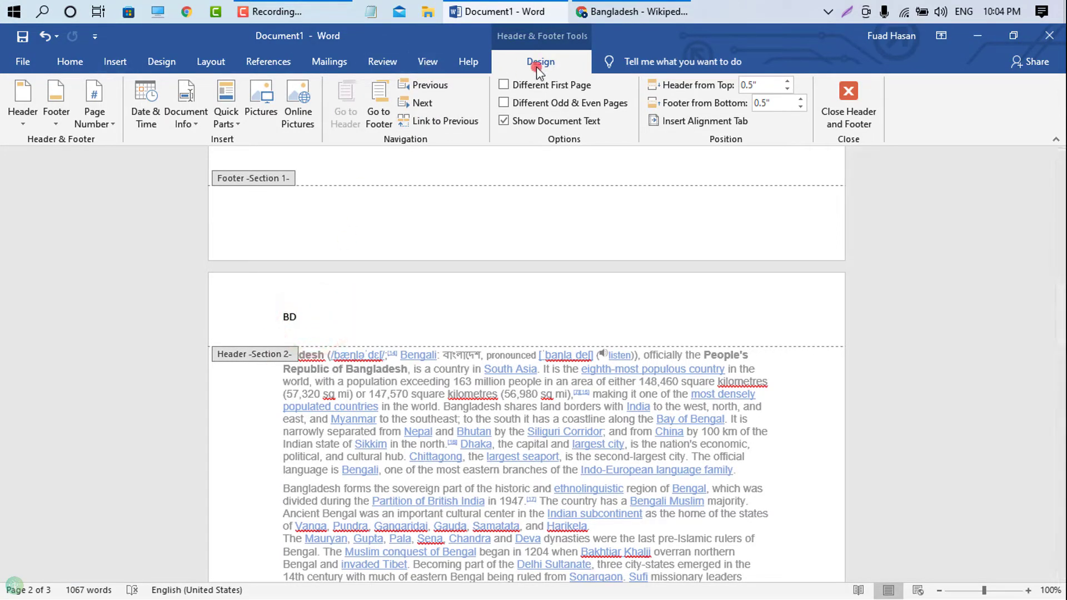
left_click(554, 60)
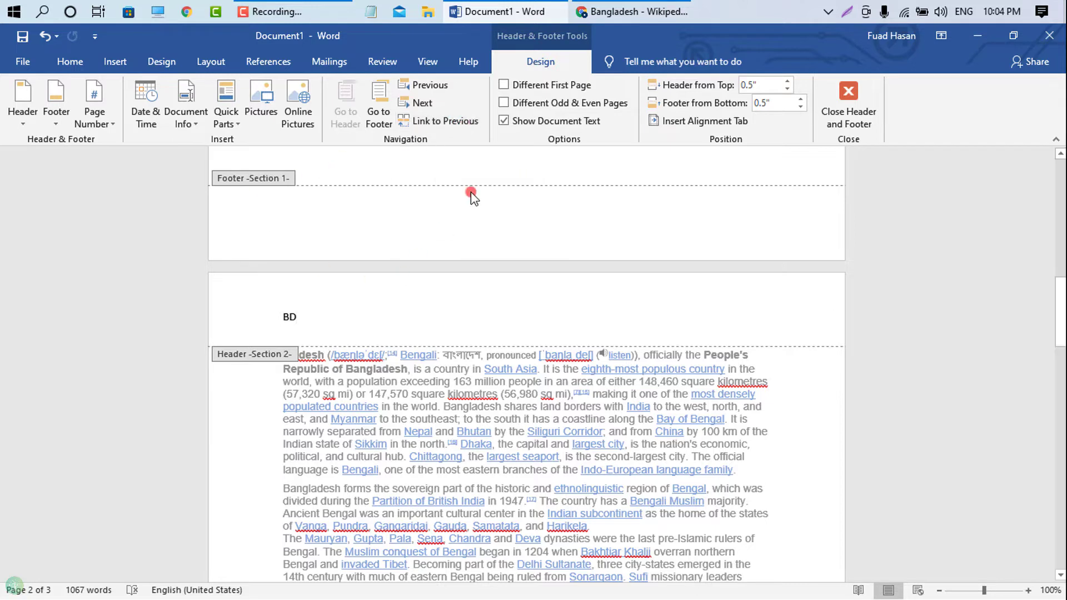
double_click(287, 314)
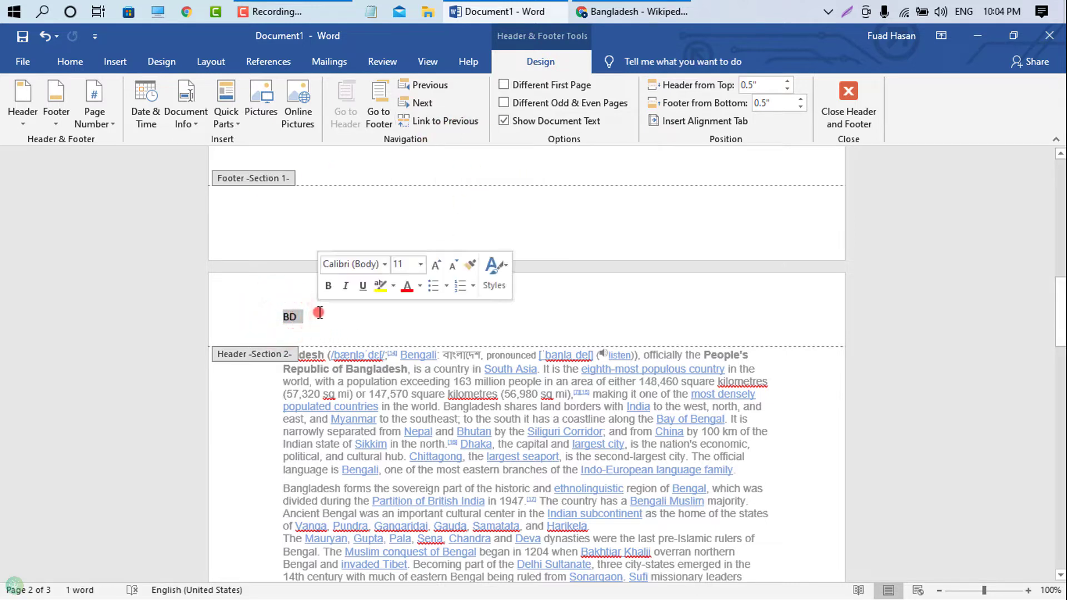
key("BackSpace")
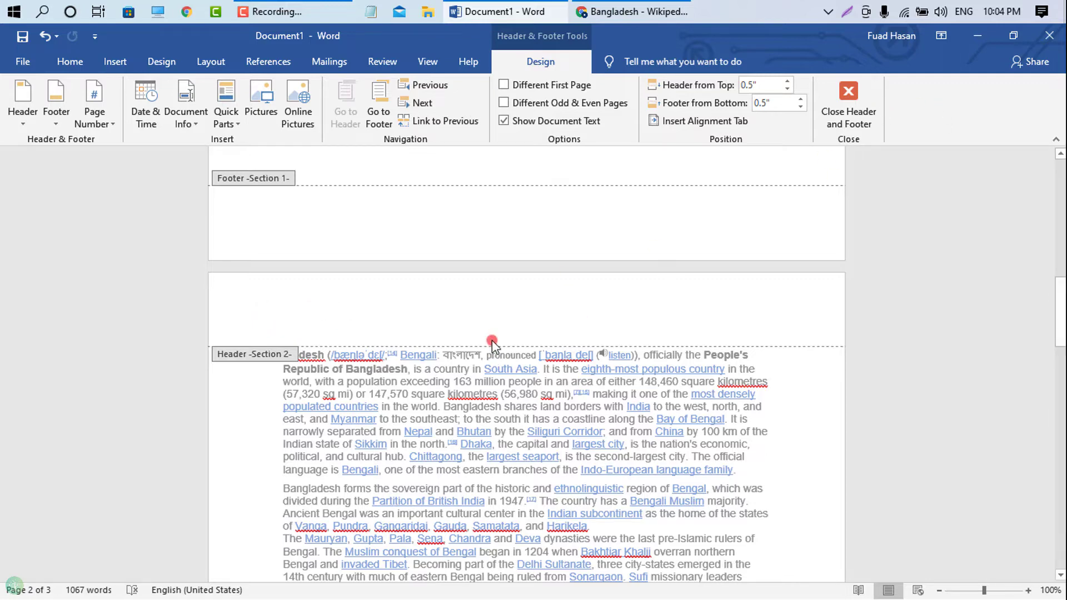
Close header editing and check the headers on the first page and on the pages after the section break.
scroll(492, 339, "up", 10)
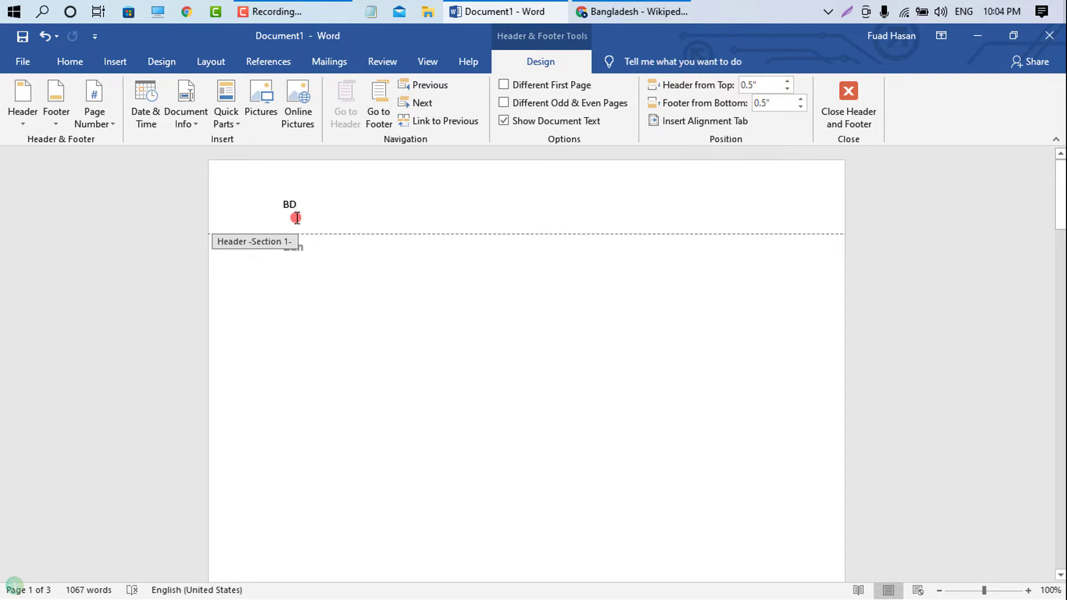
scroll(336, 360, "down", 10)
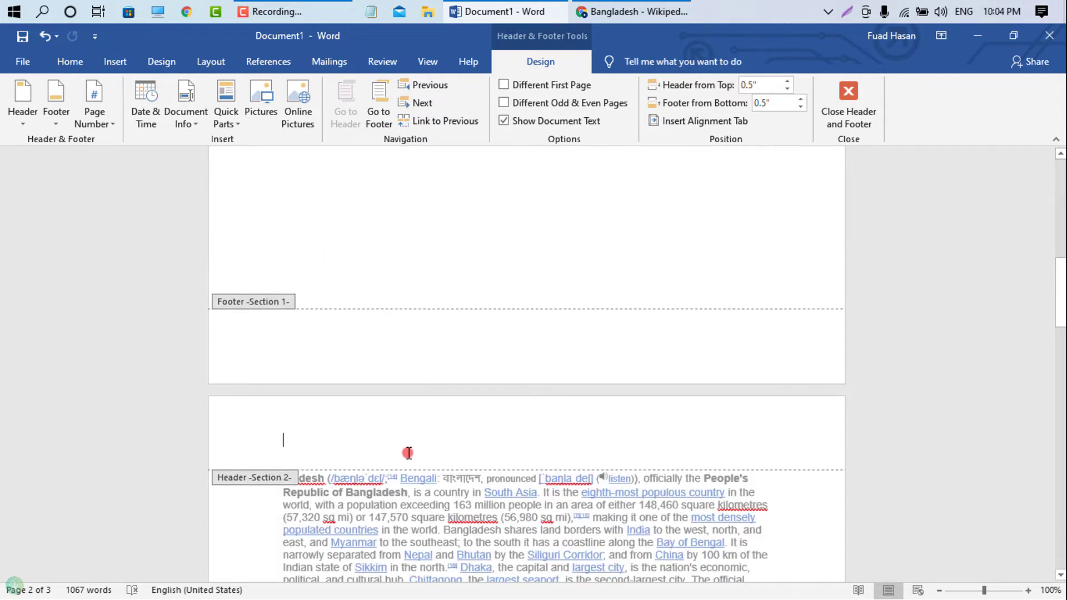
left_click(846, 106)
scroll(442, 335, "up", 3)
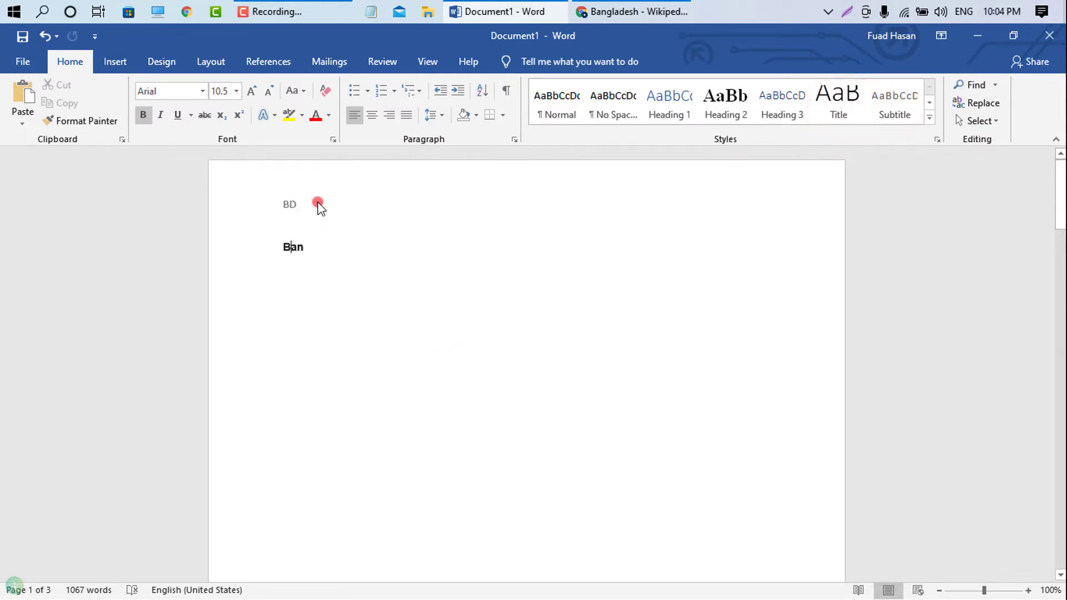
scroll(286, 213, "down", 12)
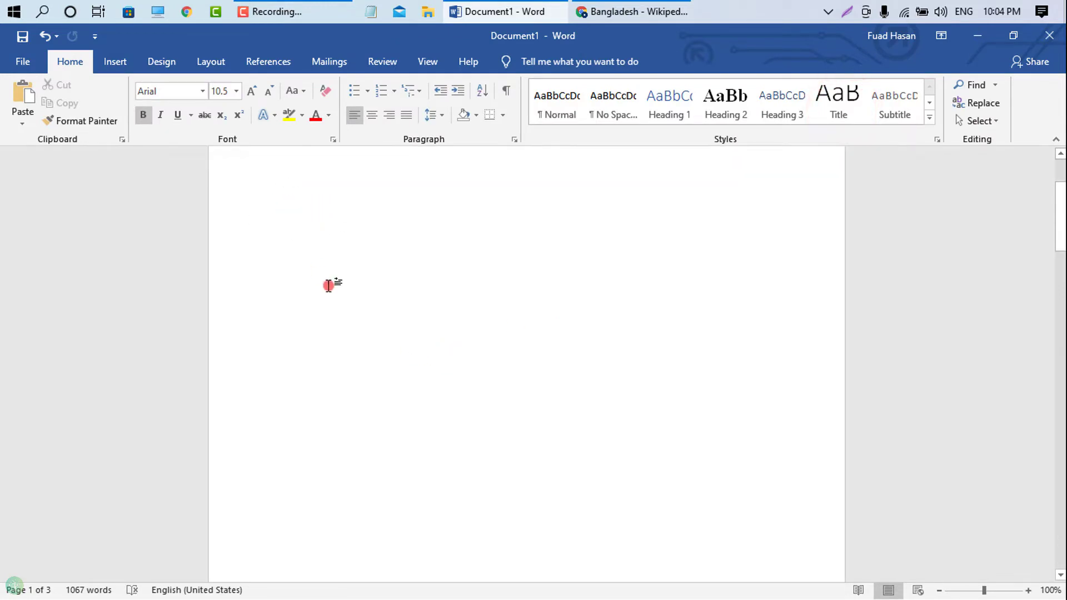
scroll(289, 325, "down", 20)
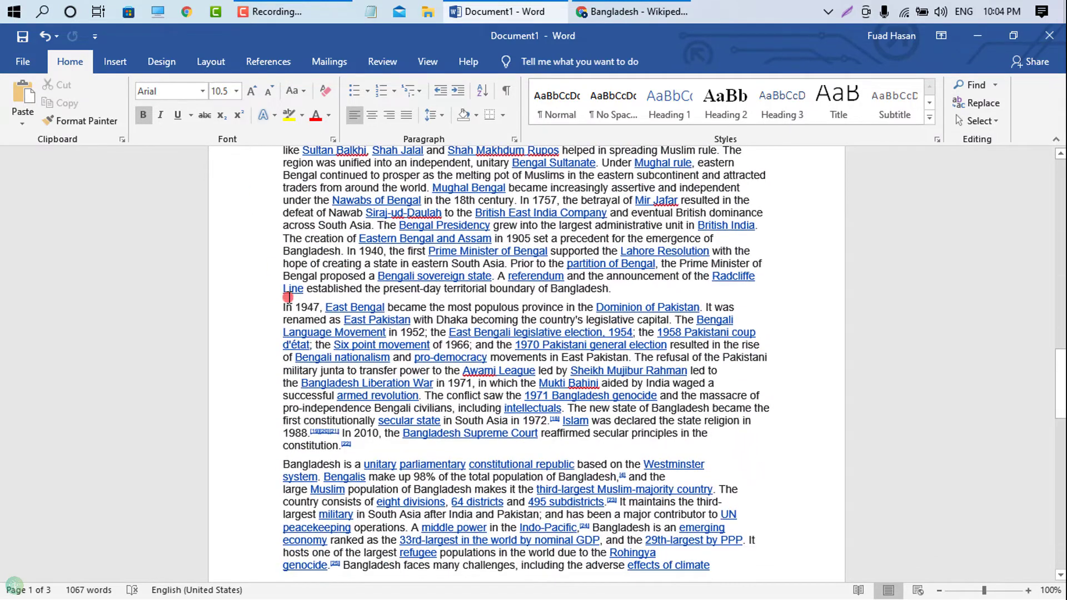
scroll(278, 329, "up", 6)
scroll(277, 329, "down", 5)
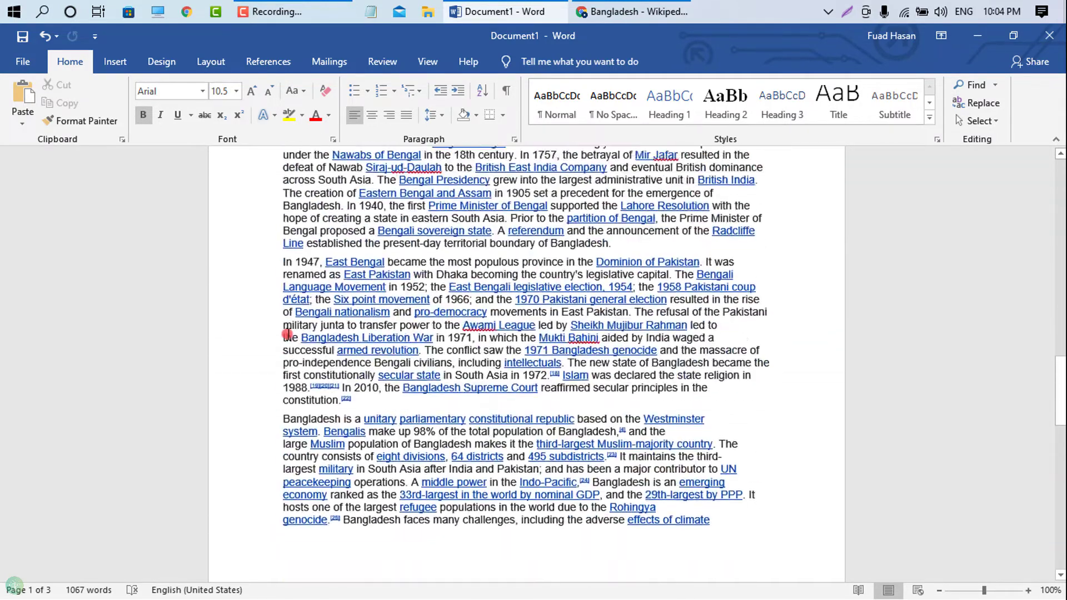
Delete the section break and the letters "an" before "gladesh" to rejoin the opening text.
scroll(289, 327, "up", 15)
key("BackSpace")
key("BackSpace")
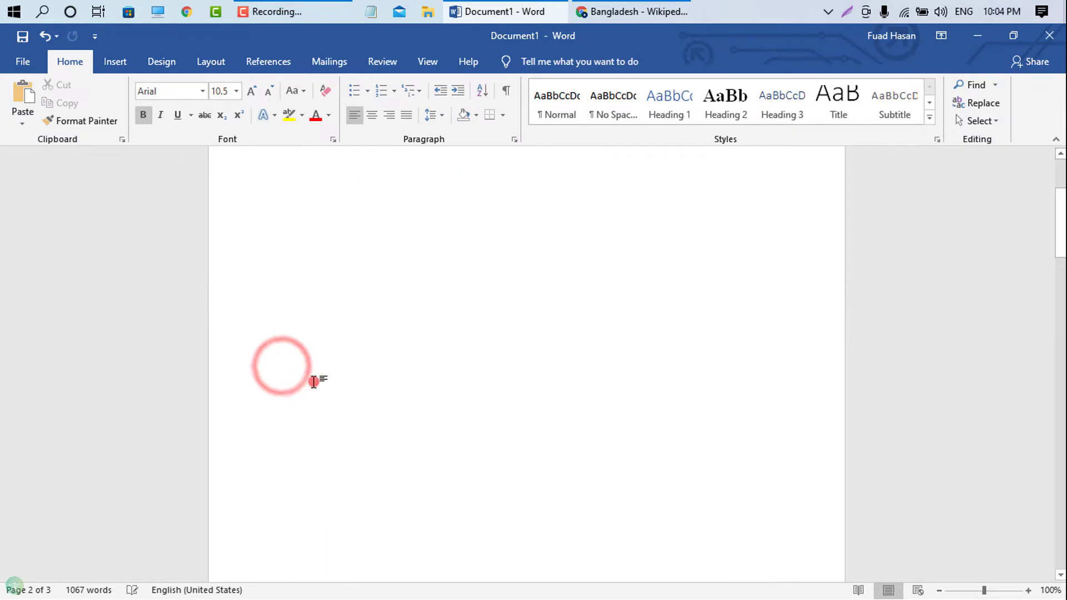
scroll(378, 363, "down", 15)
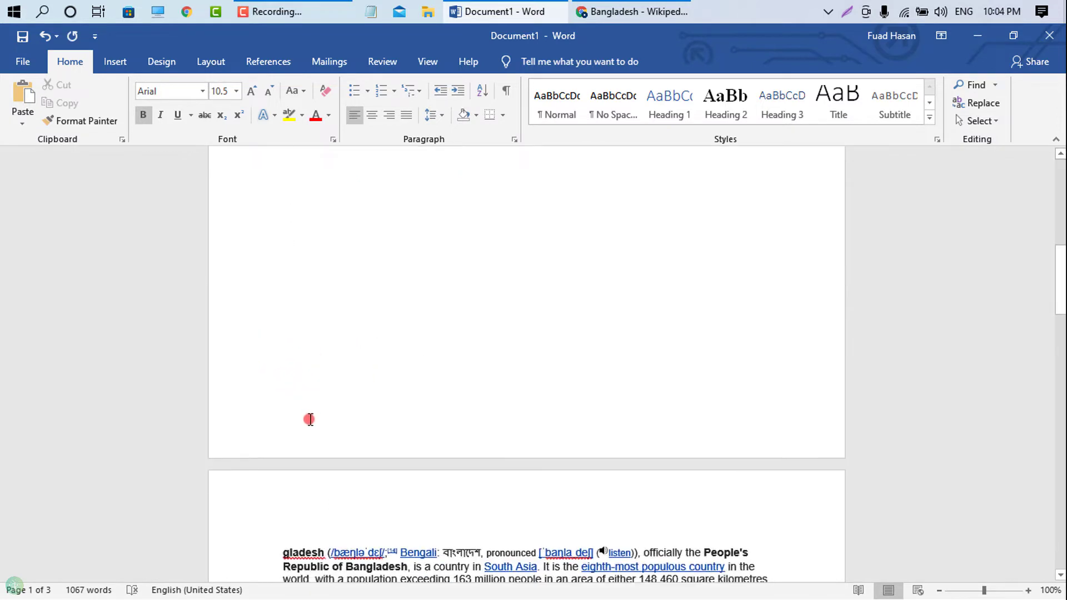
key("BackSpace")
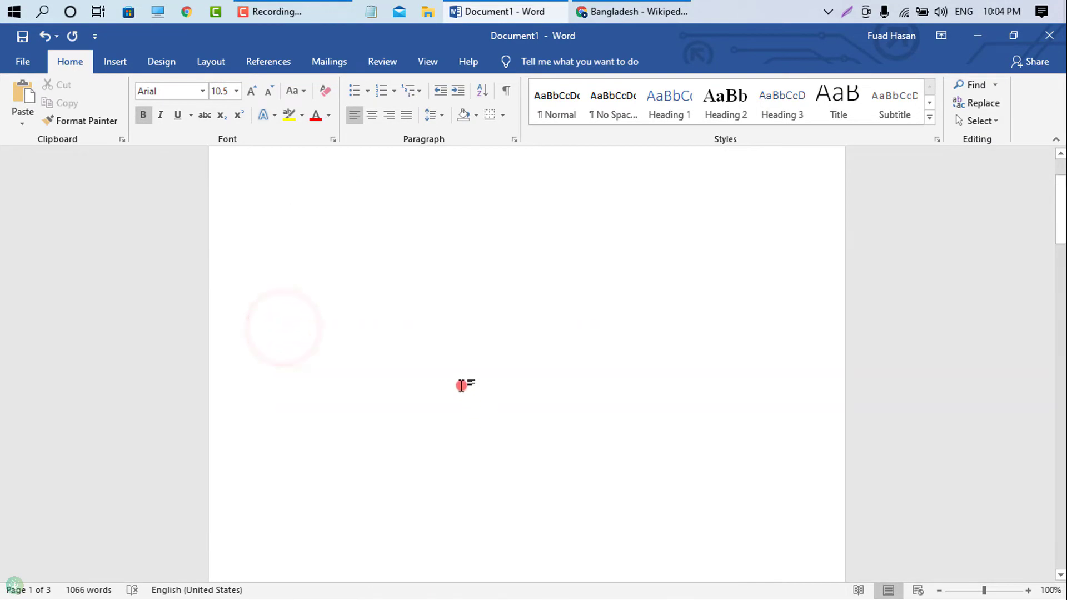
scroll(364, 465, "down", 15)
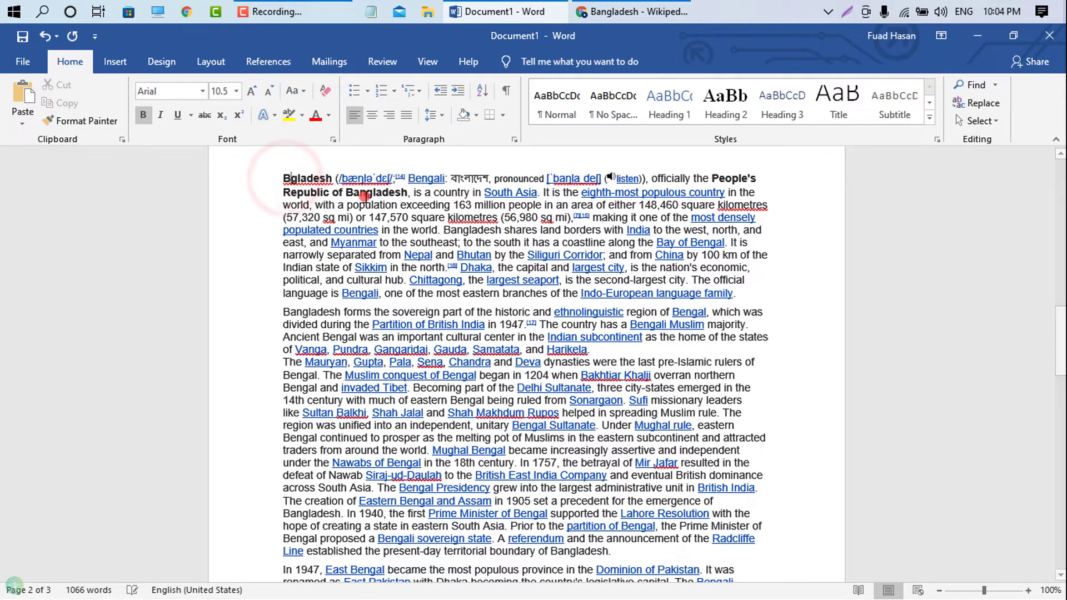
scroll(374, 362, "down", 20)
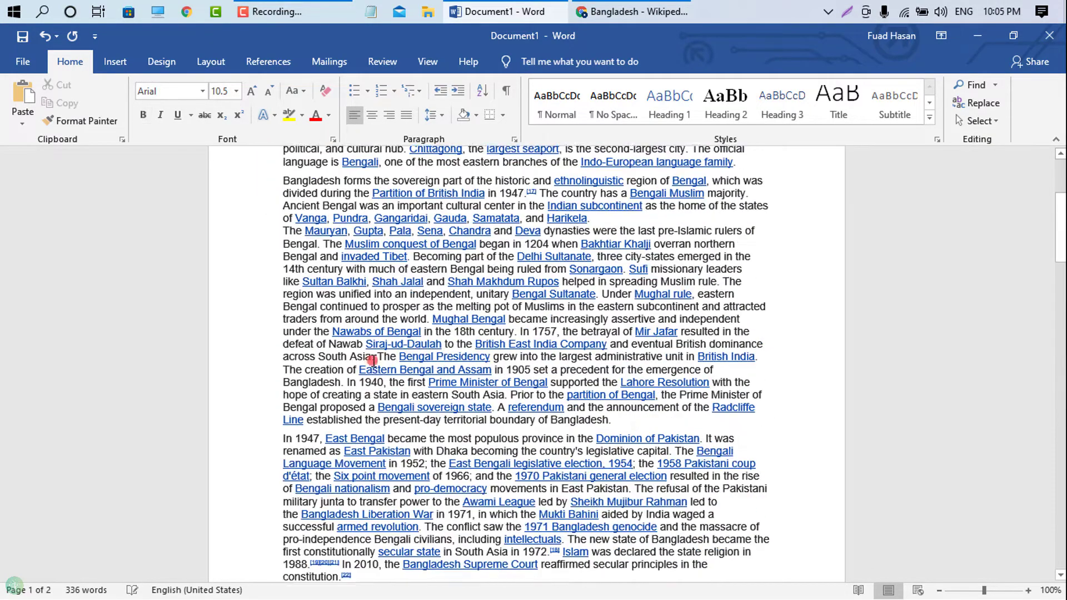
Examine the page transition and the header area above the Etymology section in the rejoined document.
scroll(377, 331, "down", 12)
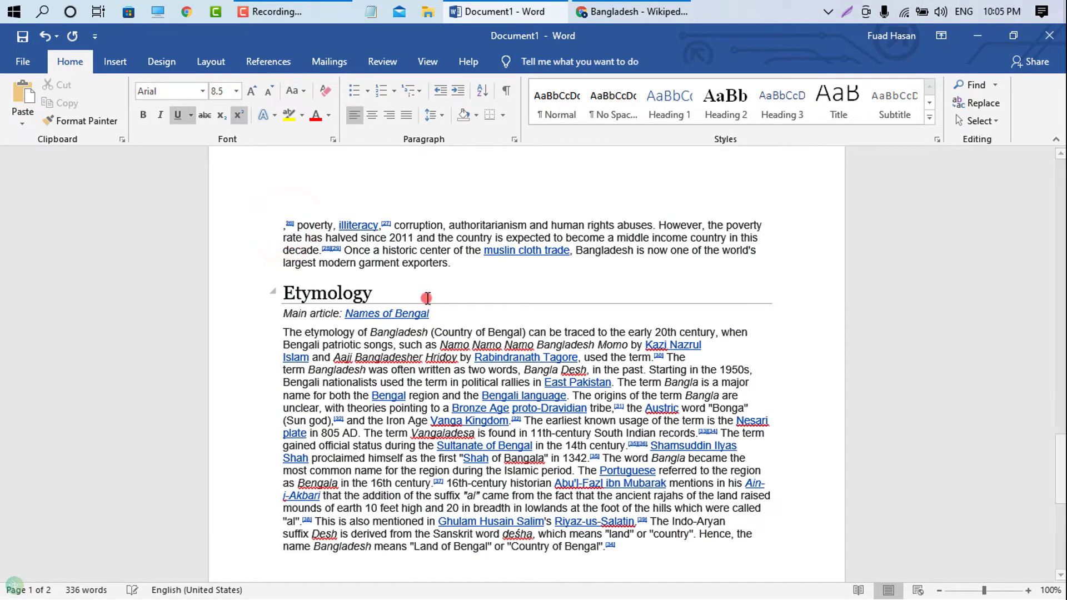
scroll(432, 300, "up", 20)
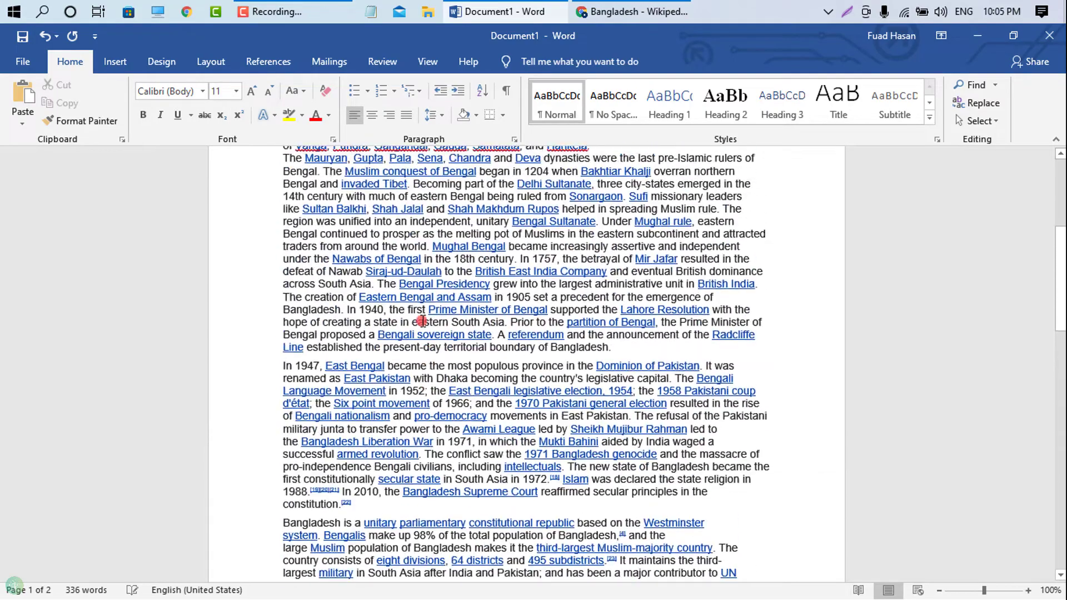
scroll(434, 417, "down", 20)
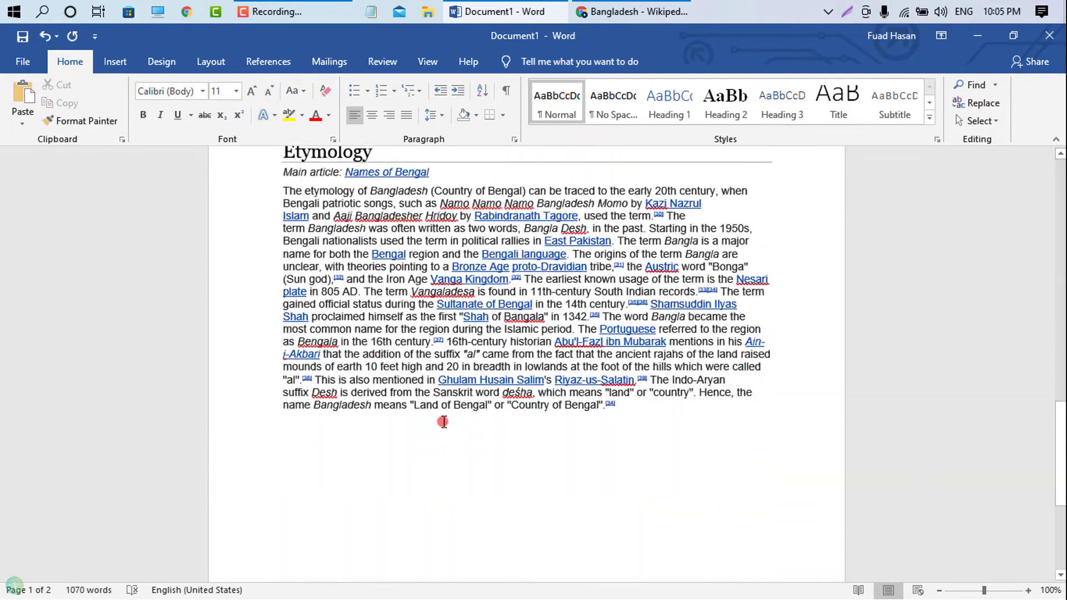
scroll(429, 423, "up", 2)
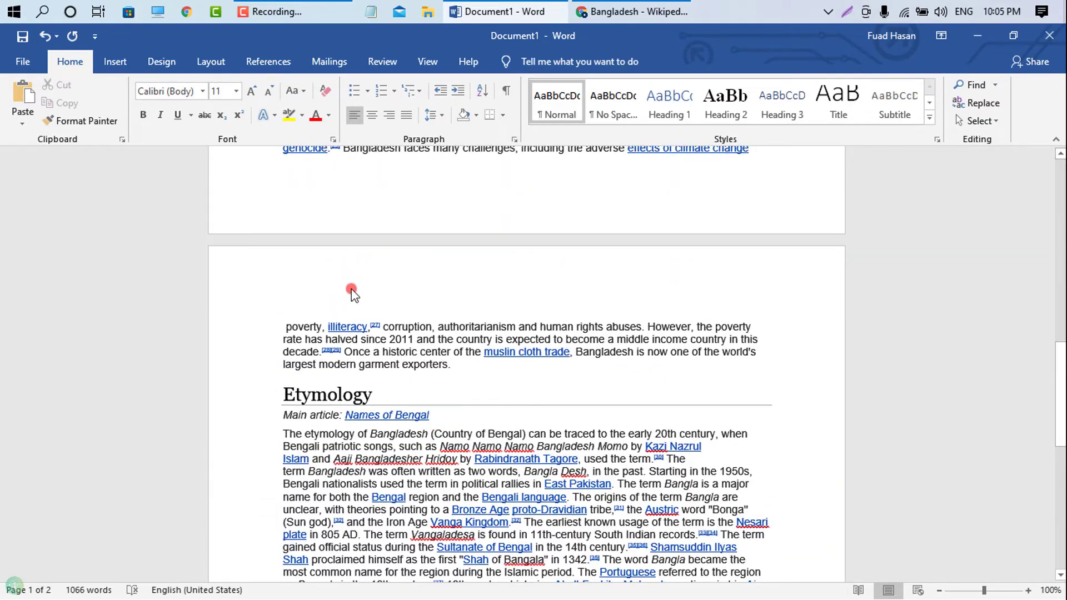
scroll(386, 306, "up", 20)
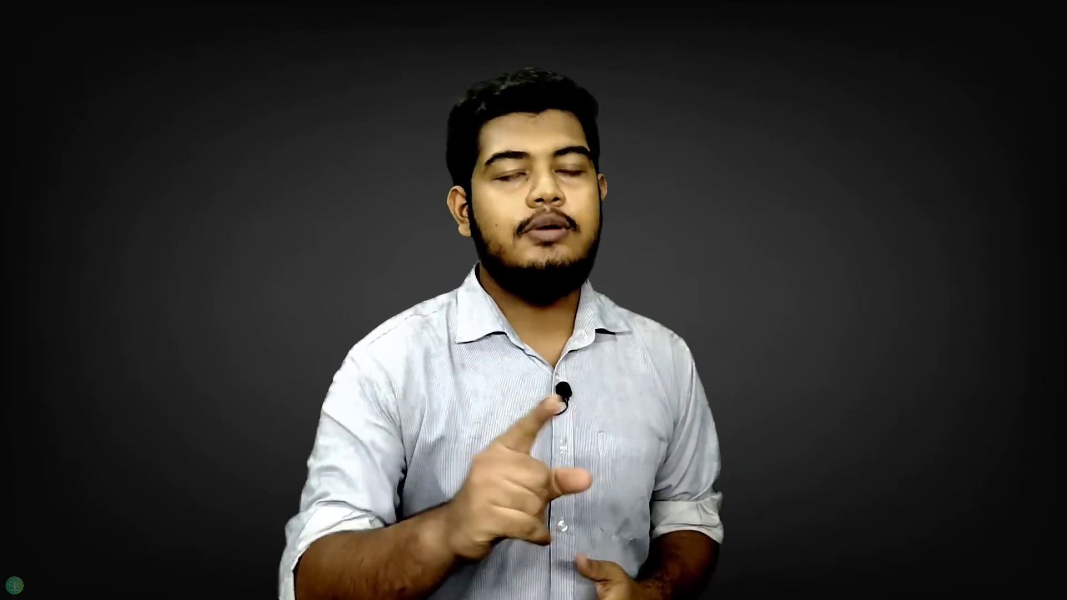
scroll(589, 165, "down", 15)
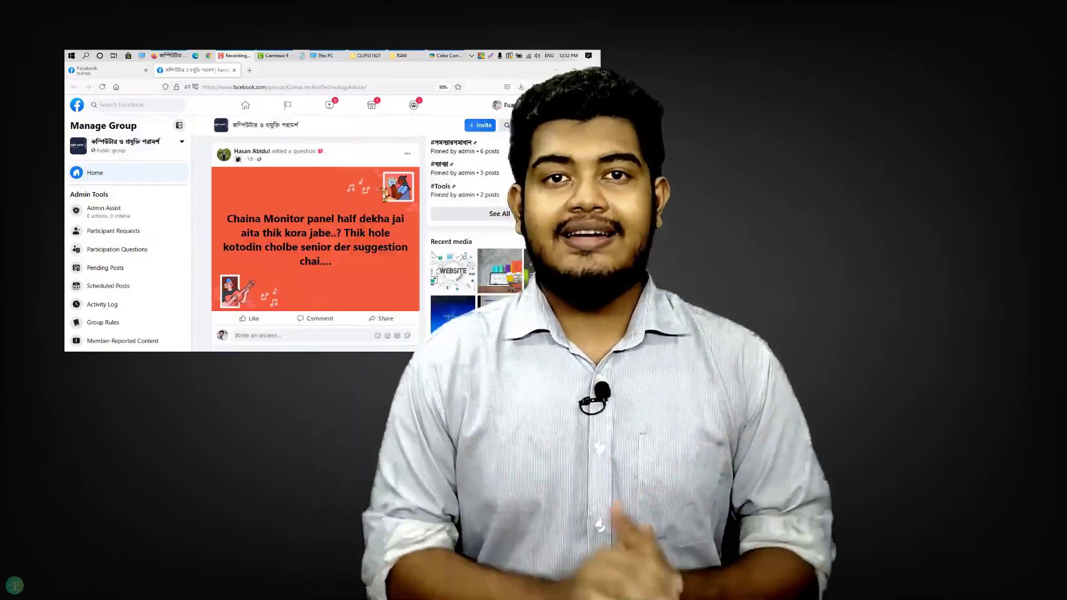
scroll(589, 166, "down", 10)
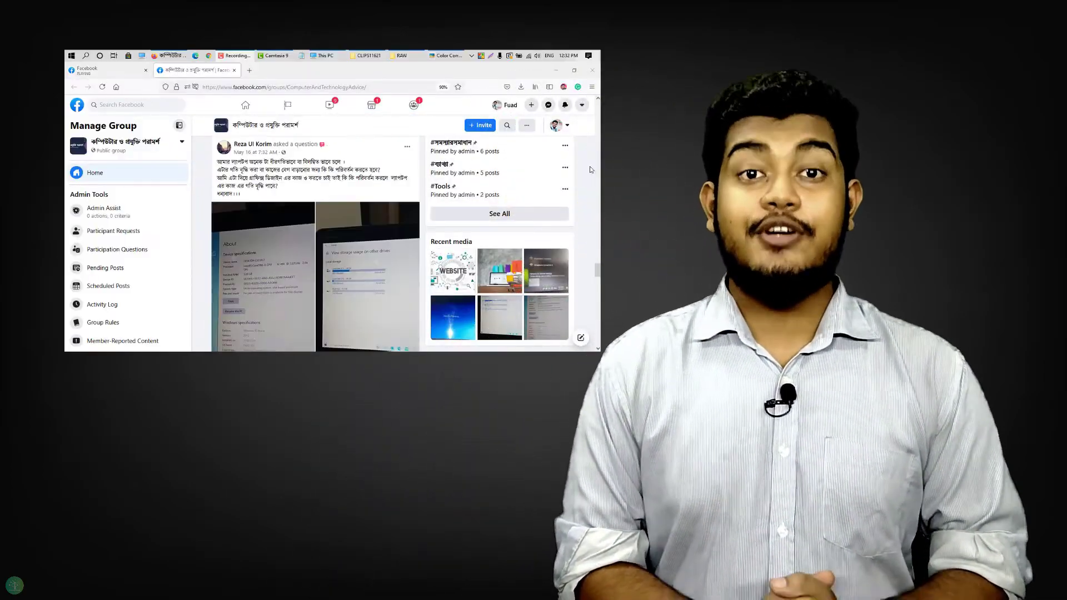